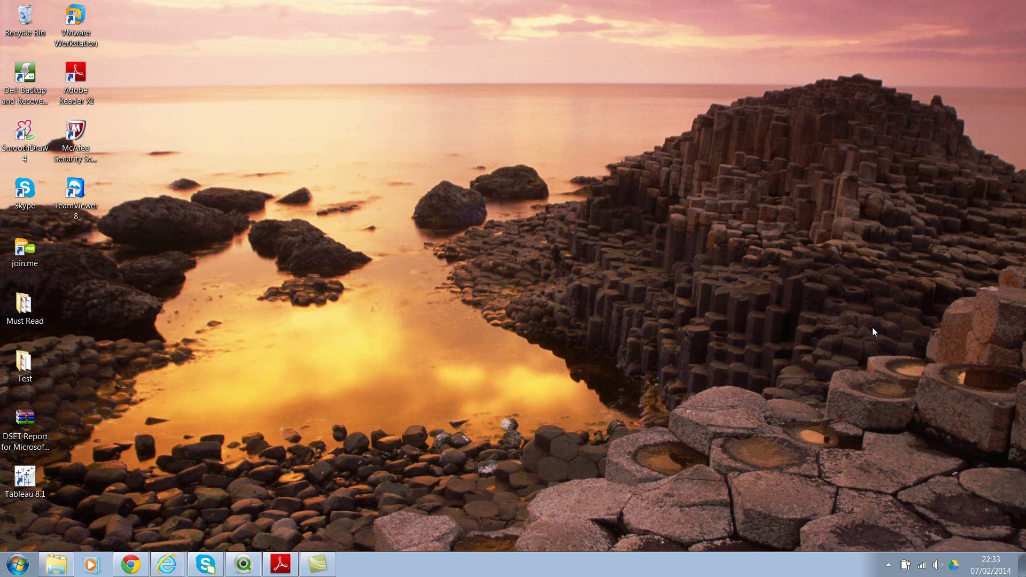
- Add an OLE DB CONNECT to the ContosoRetailDW SQL Server database using Windows integrated security
left_click(245, 571)
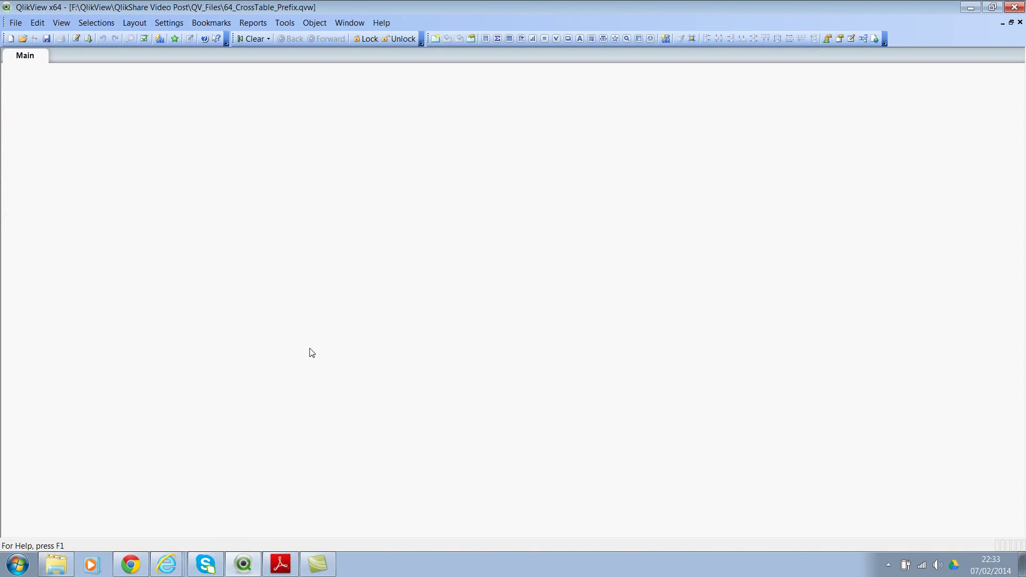
key("ctrl+e")
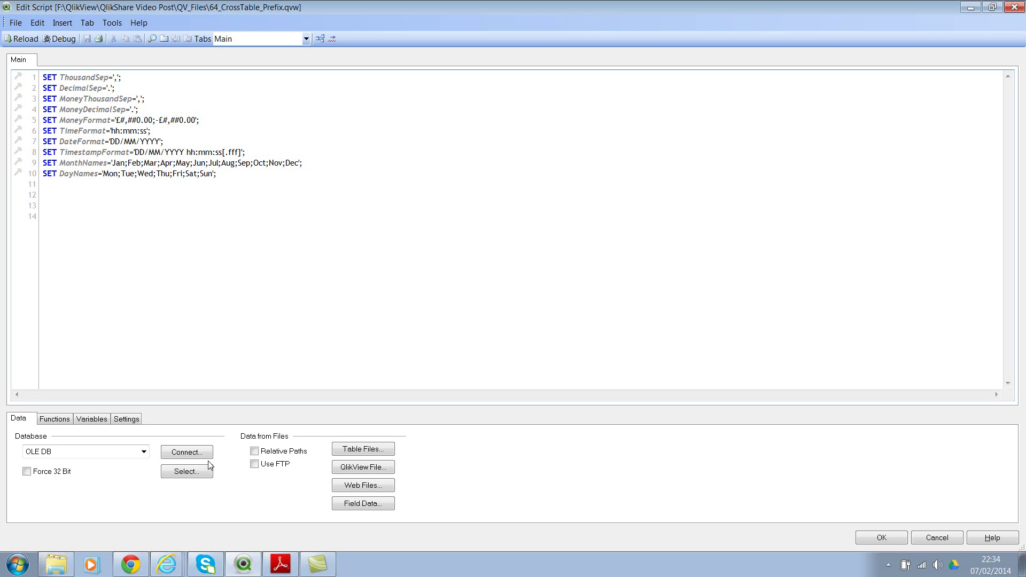
left_click(191, 455)
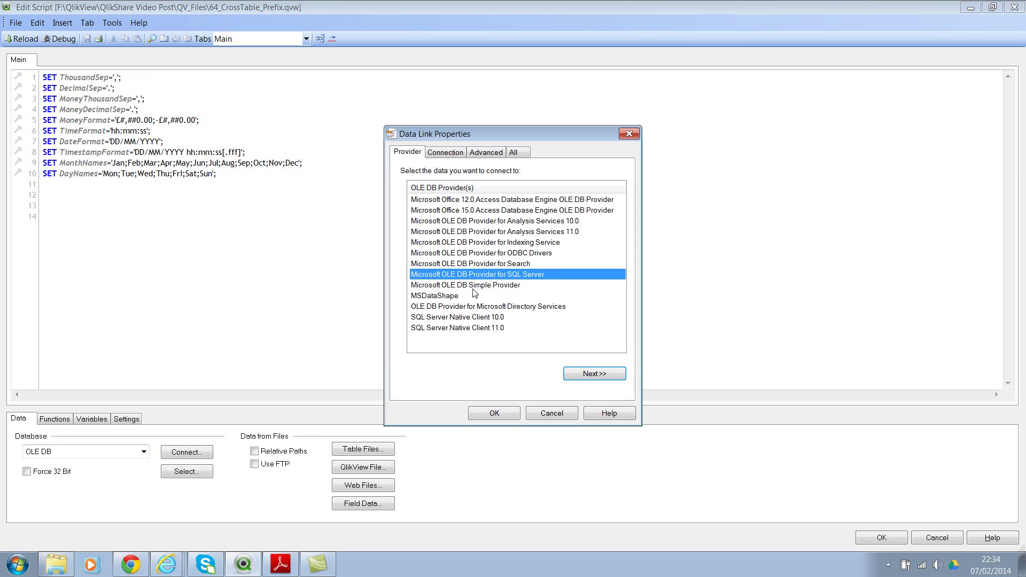
left_click(593, 374)
left_click(489, 220)
left_click(496, 302)
left_click(622, 301)
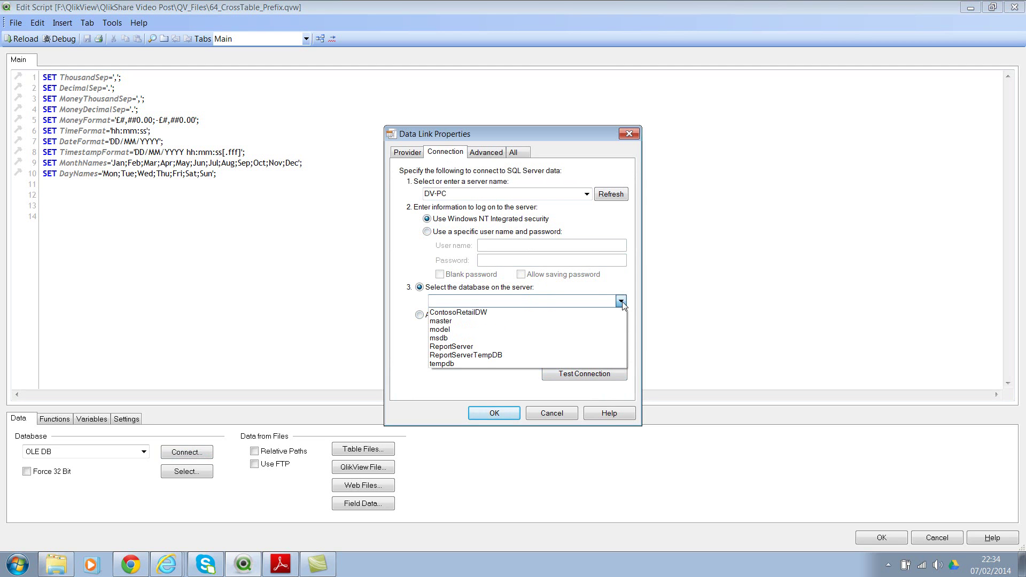
left_click(598, 312)
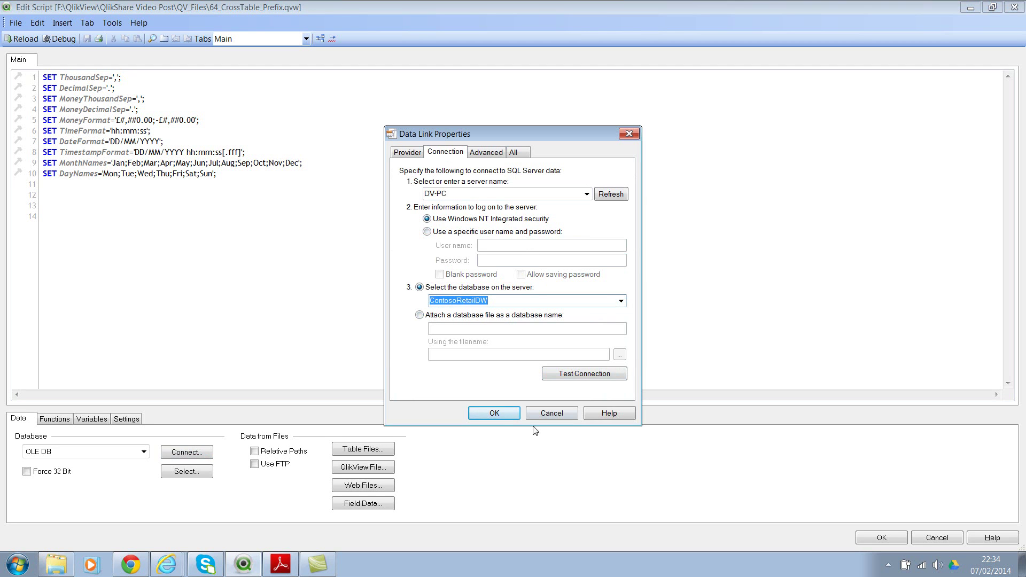
left_click(561, 375)
left_click(557, 329)
left_click(495, 413)
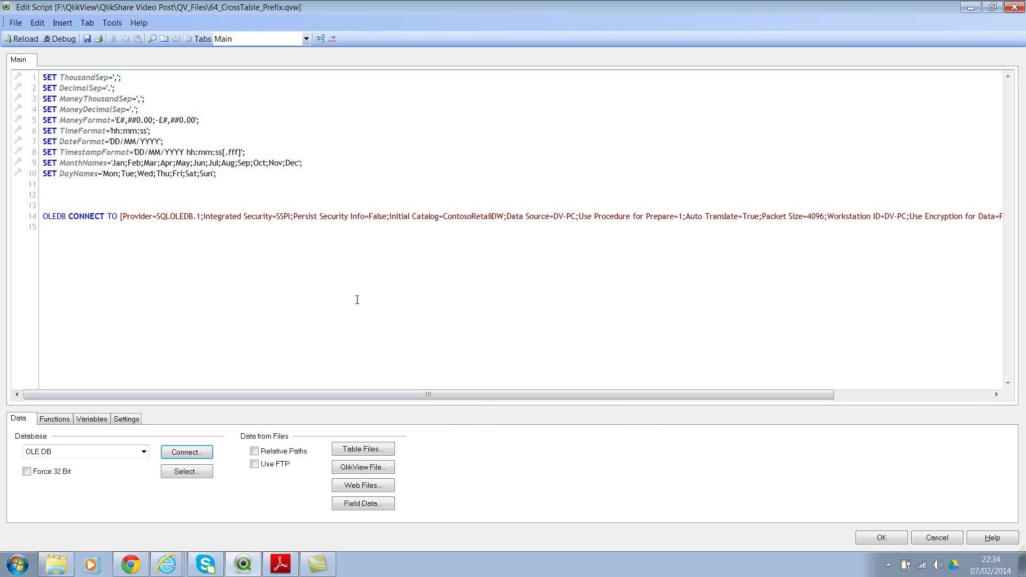
- Remove the blank lines above the CONNECT statement and add empty lines after it
key("BackSpace")
key("Delete")
key("End")
key("Return")
key("Return")
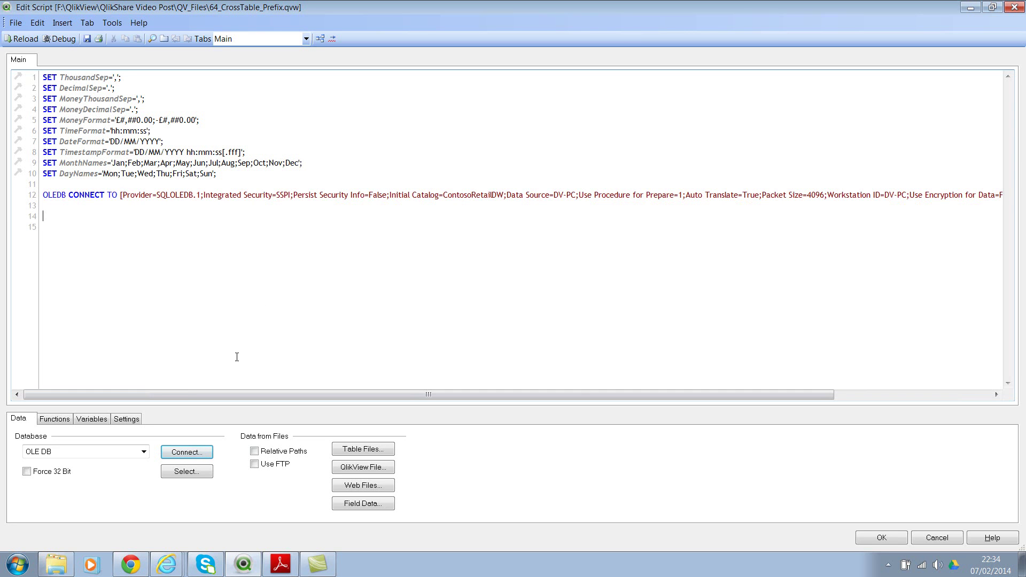
- Insert a preceding LOAD with SQL SELECT * FROM the DimCustomer table
left_click(204, 474)
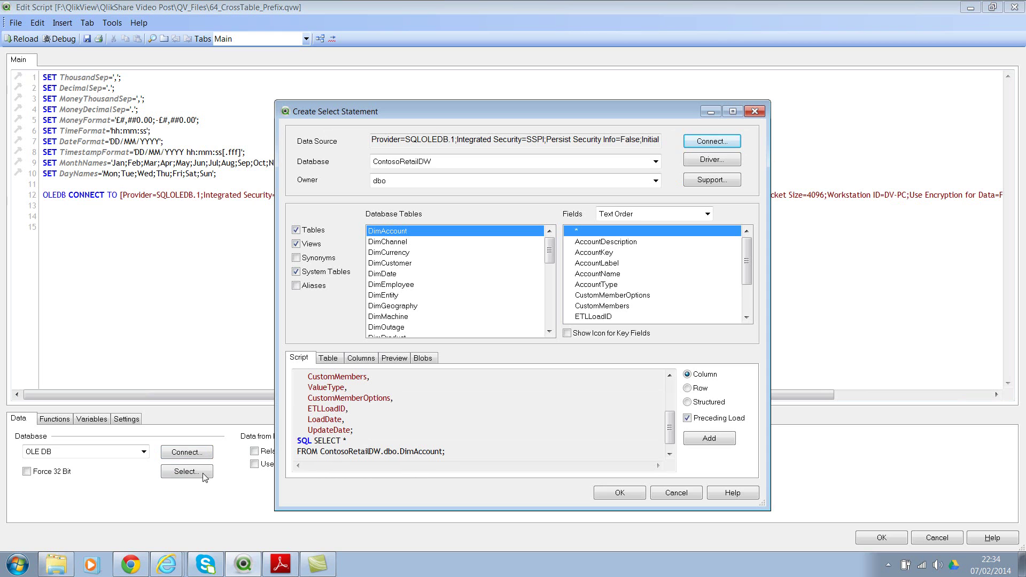
left_click(400, 264)
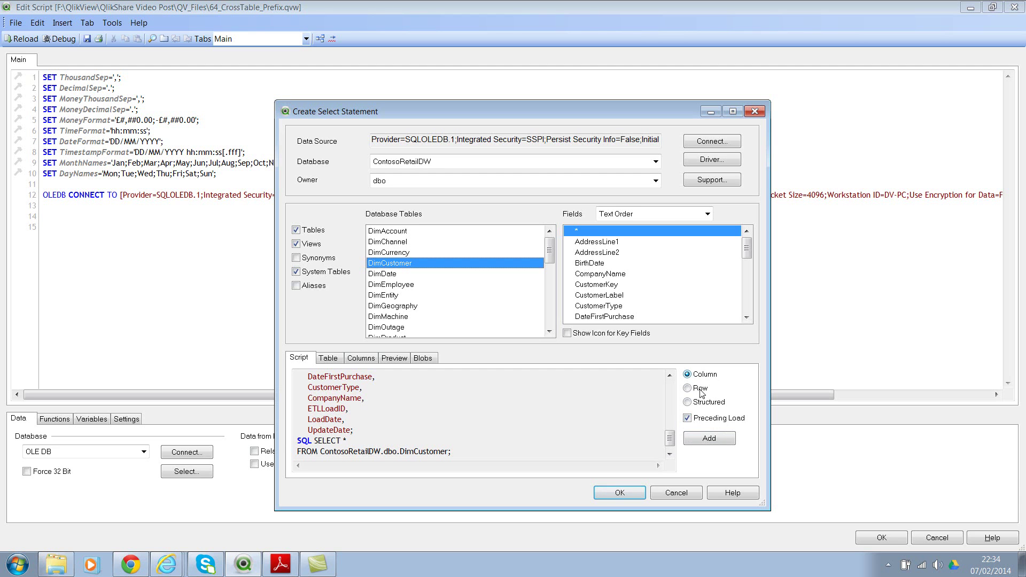
left_click(625, 490)
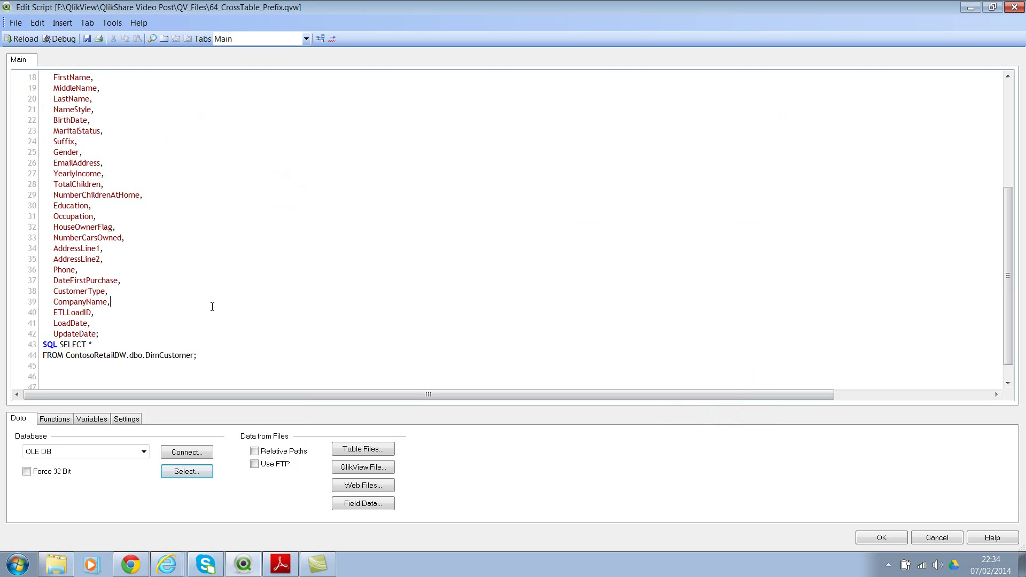
- Add a blank line above the SQL SELECT statement
left_click(46, 346)
key("Return")
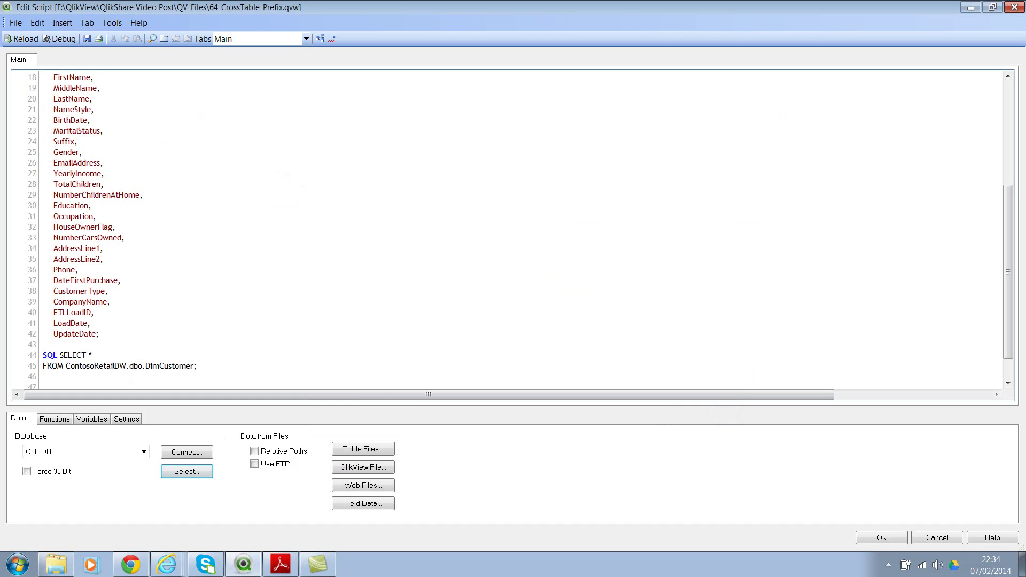
key("shift+Down")
key("shift+Down")
key("shift+Down")
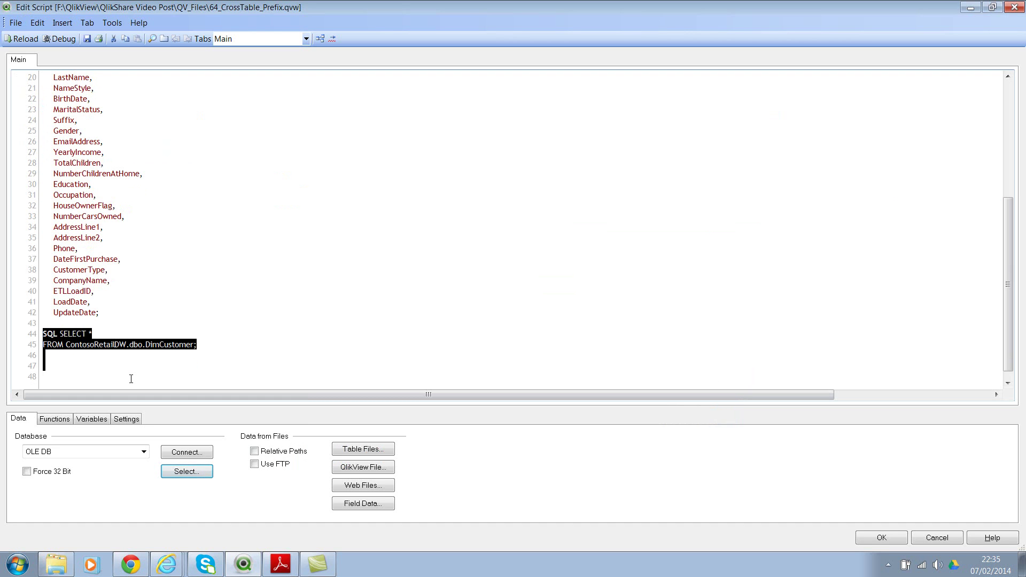
left_click(131, 378)
scroll(111, 329, "up", 3)
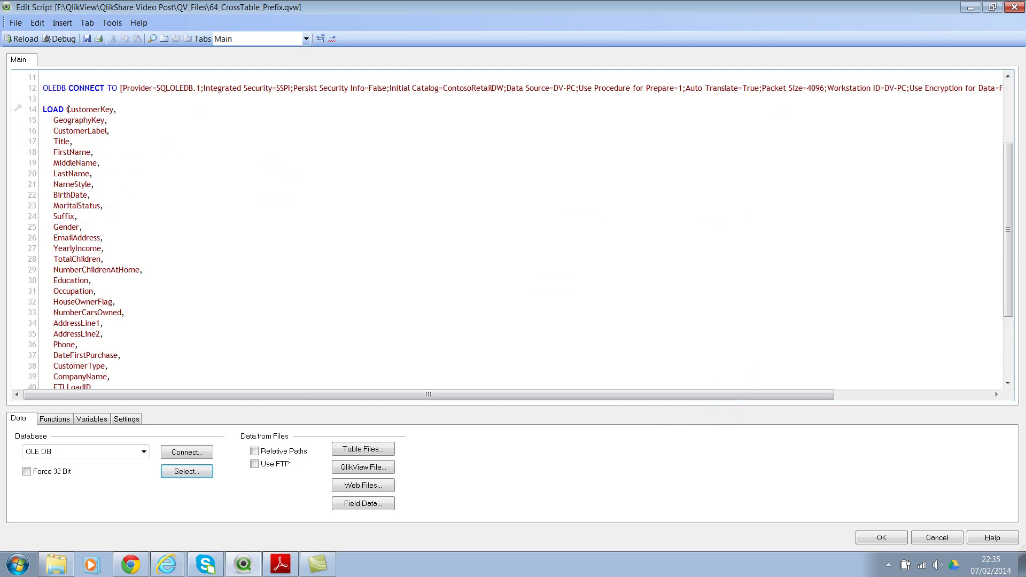
- Move CustomerKey onto its own line after LOAD and indent the whole field list
key("Return")
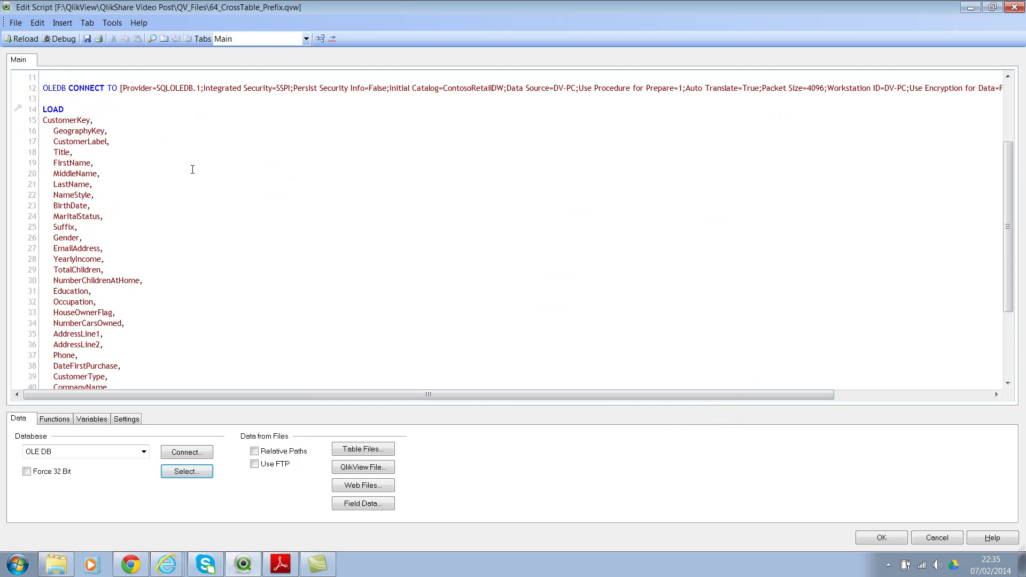
key("ctrl+shift+End")
key("shift+Up")
key("shift+Up")
key("shift+Up")
key("shift+Up")
key("shift+Up")
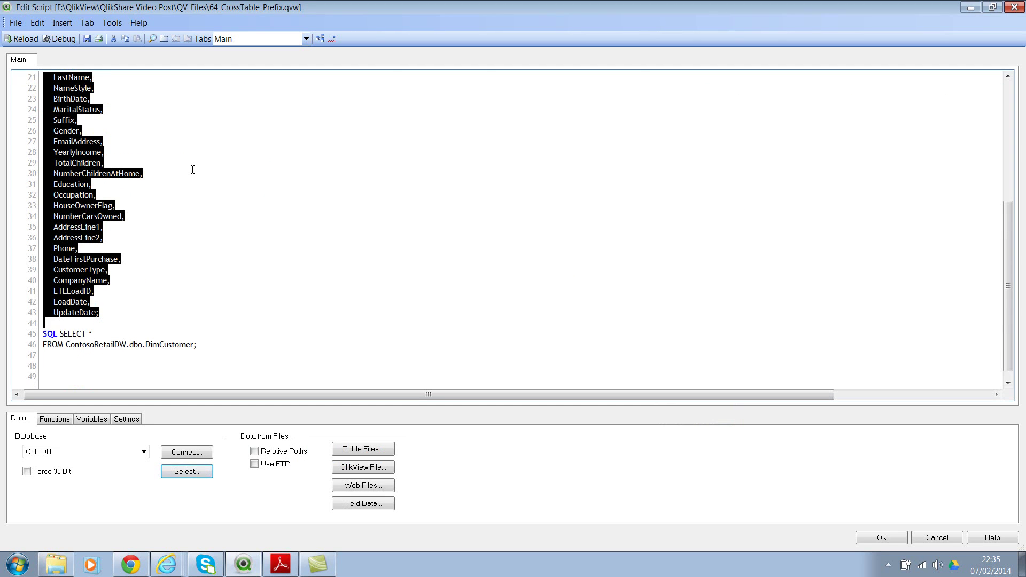
key("Tab")
scroll(234, 201, "up", 2)
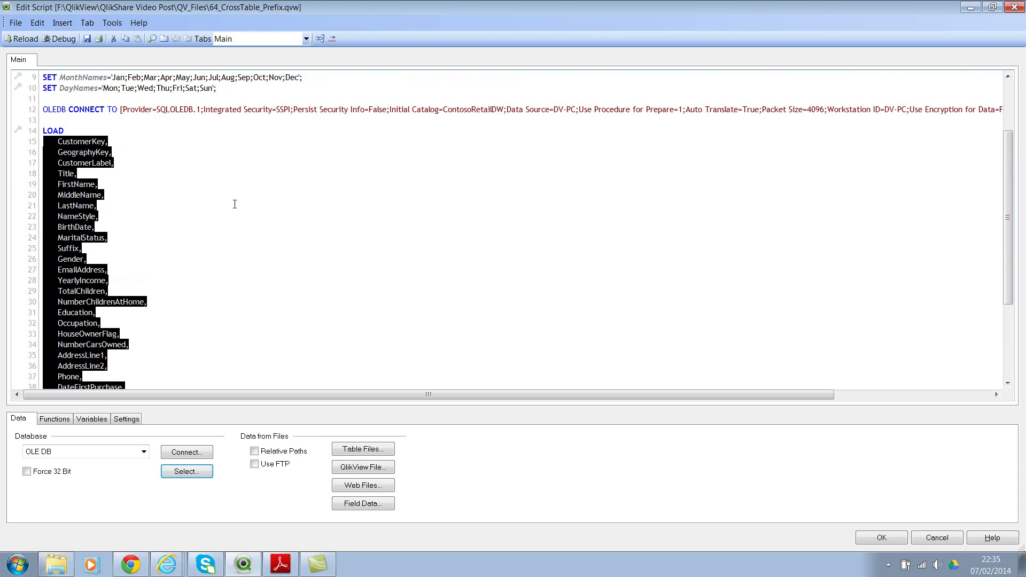
scroll(238, 214, "down", 1)
left_click(243, 226)
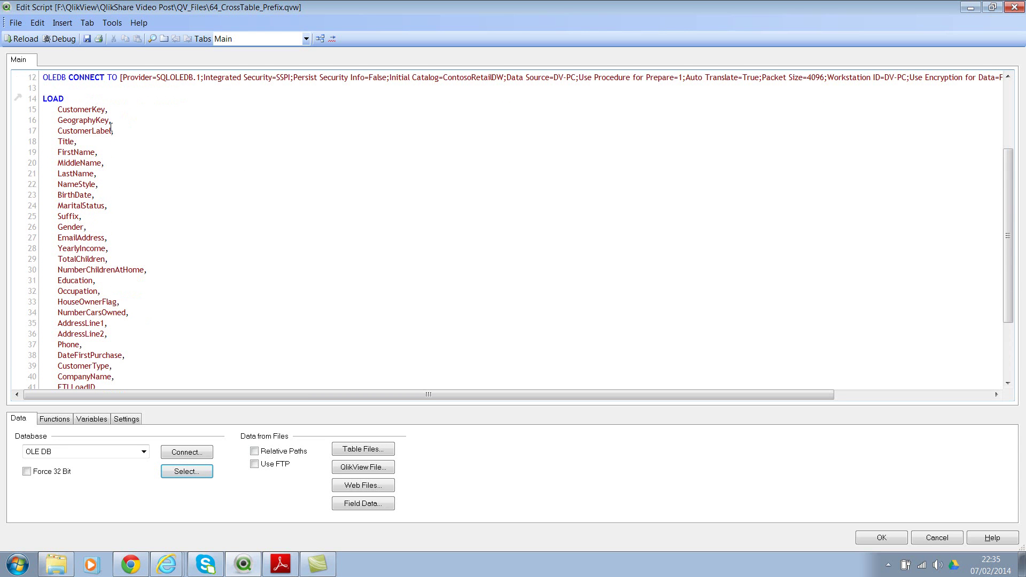
- Reload the script to fetch the 18,869 DimCustomer rows and dismiss the follow-up dialogs
left_click(22, 39)
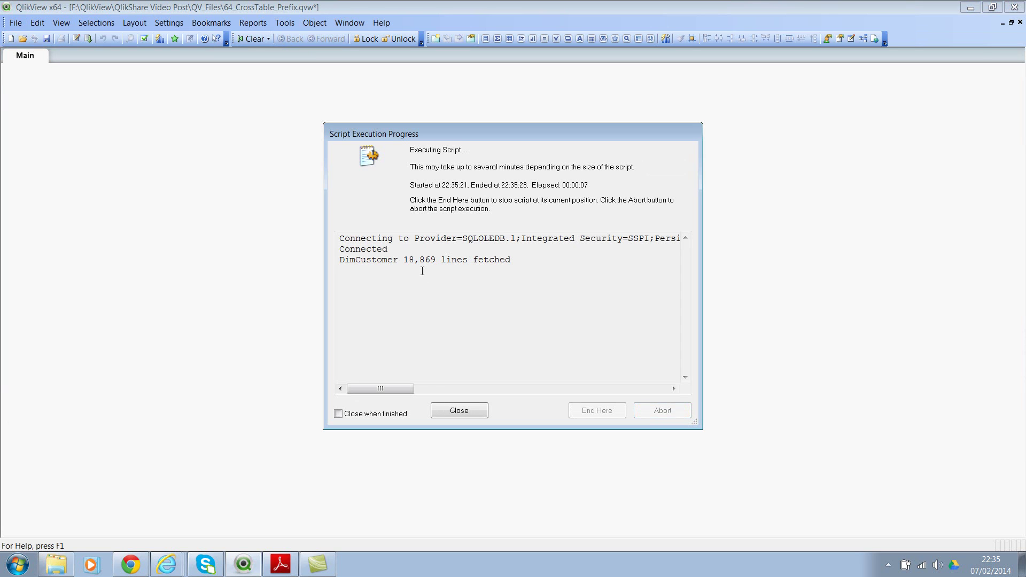
left_click(480, 412)
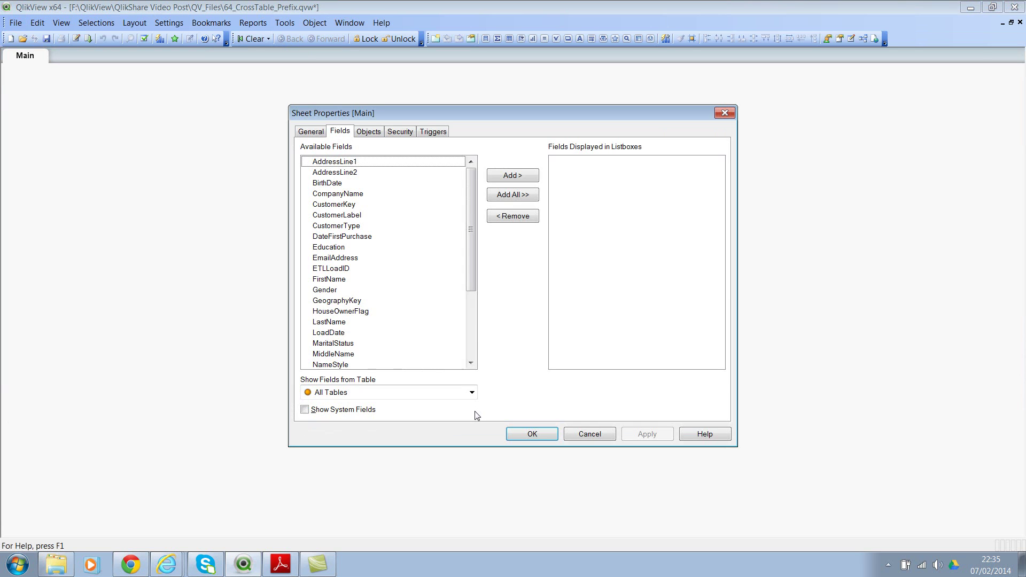
left_click(533, 434)
right_click(240, 158)
left_click(267, 164)
left_click(582, 437)
- Add a table box showing all DimCustomer fields, with CustomerKey as the first column
right_click(343, 188)
mouse_move(385, 222)
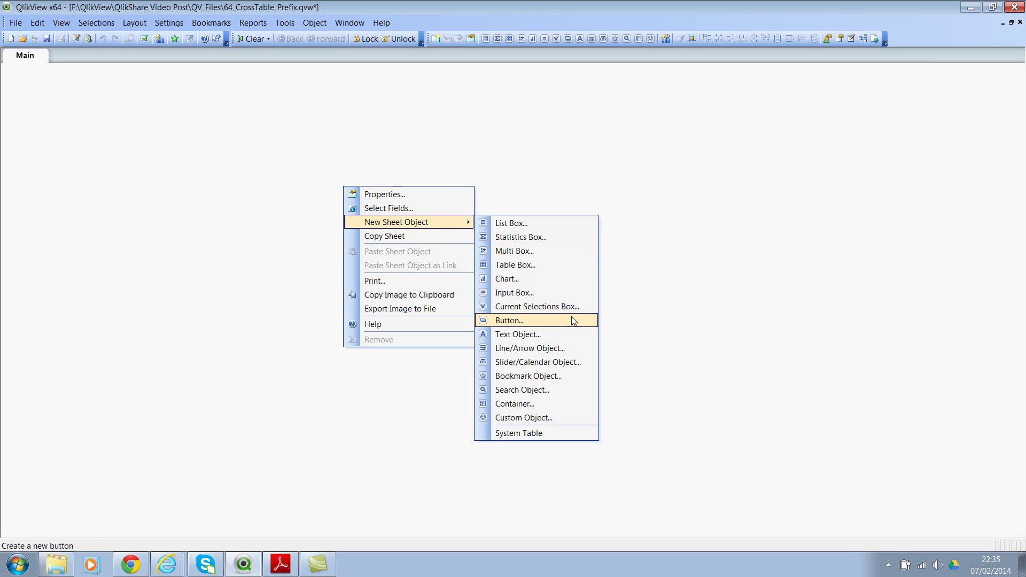
left_click(531, 266)
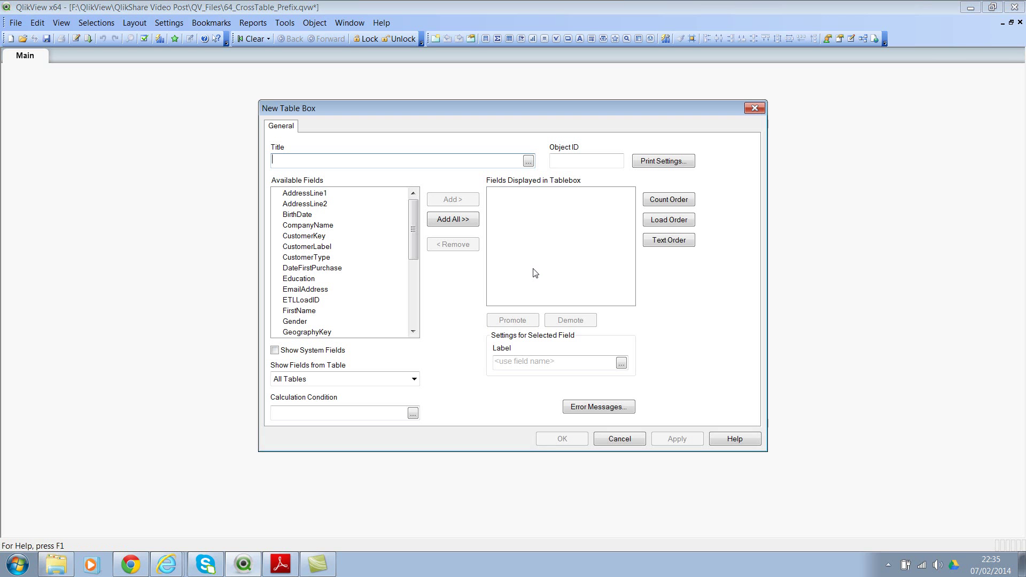
left_click(454, 221)
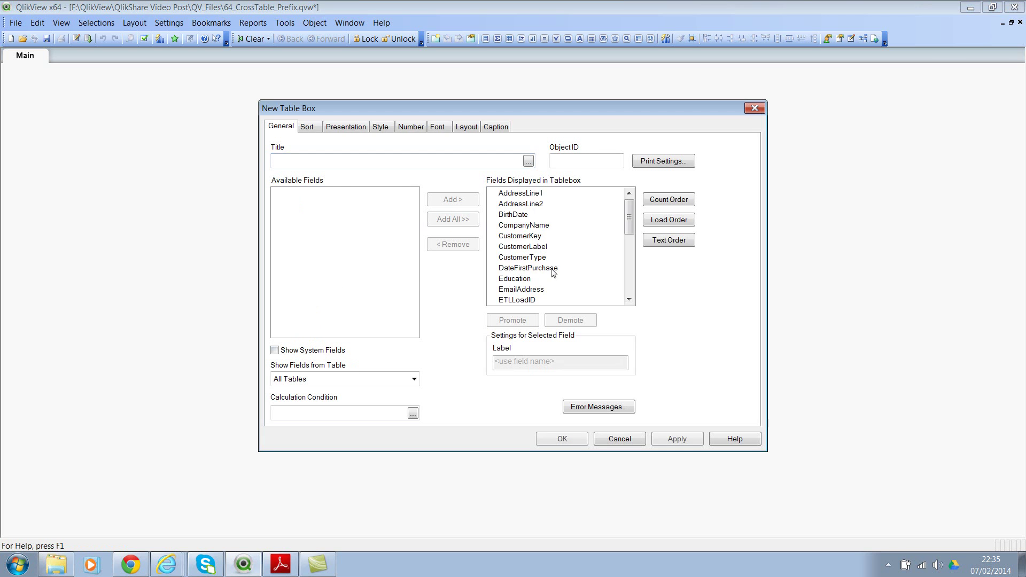
left_click(545, 237)
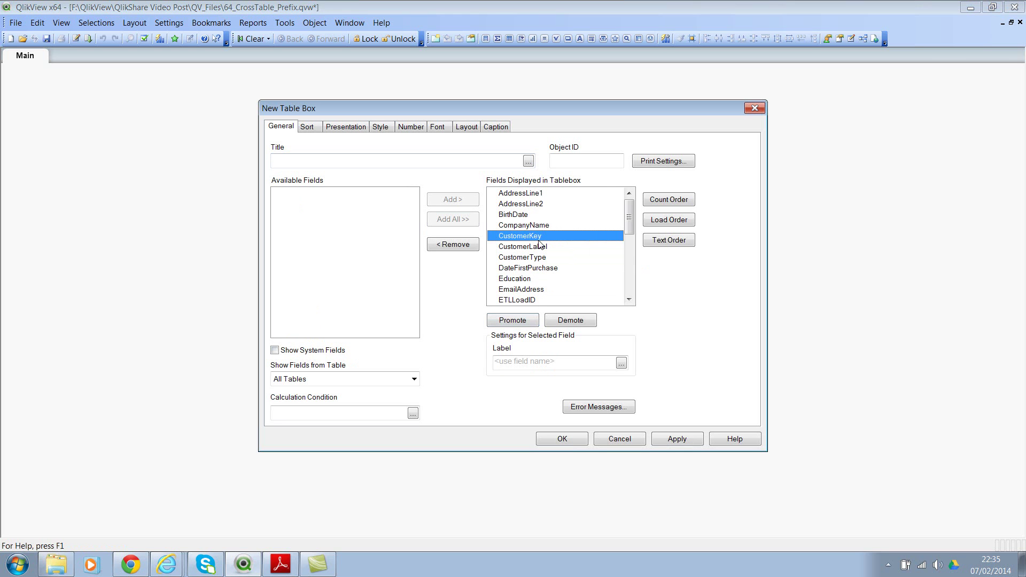
left_click(521, 320)
left_click(522, 319)
left_click(521, 319)
left_click(521, 319)
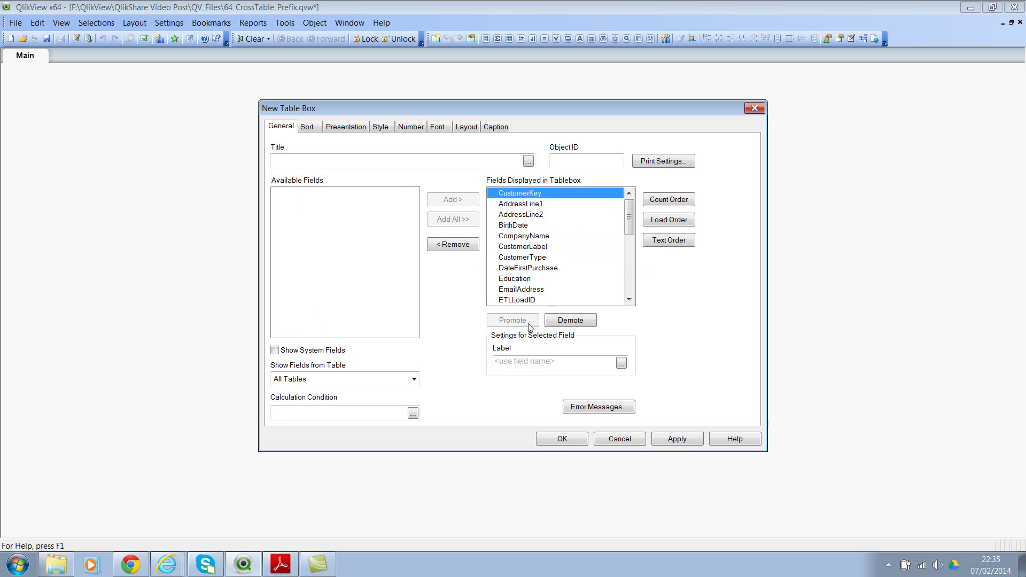
left_click(581, 443)
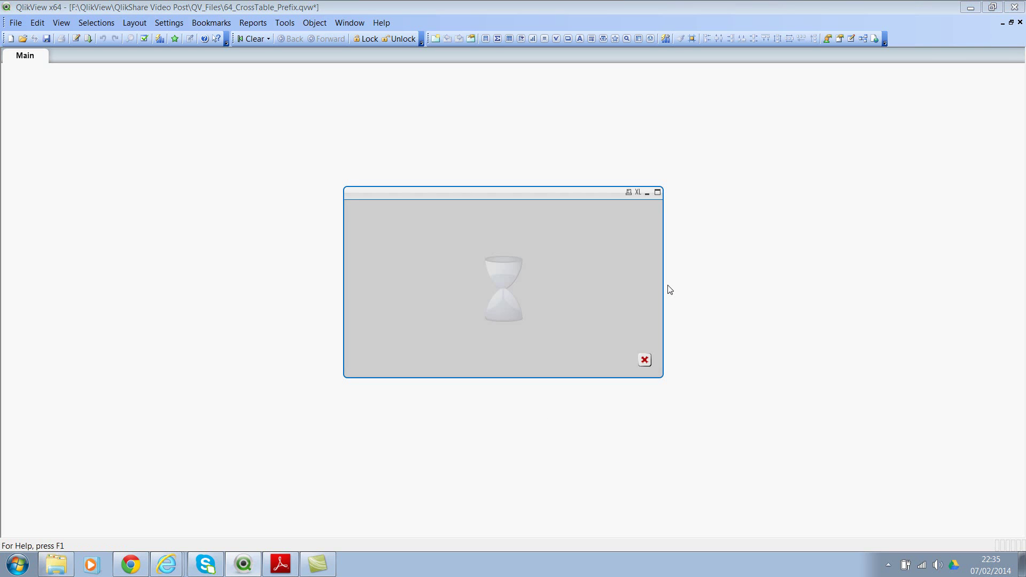
- Widen the customer table box to reveal more DimCustomer columns
left_click_drag(664, 293, 929, 282)
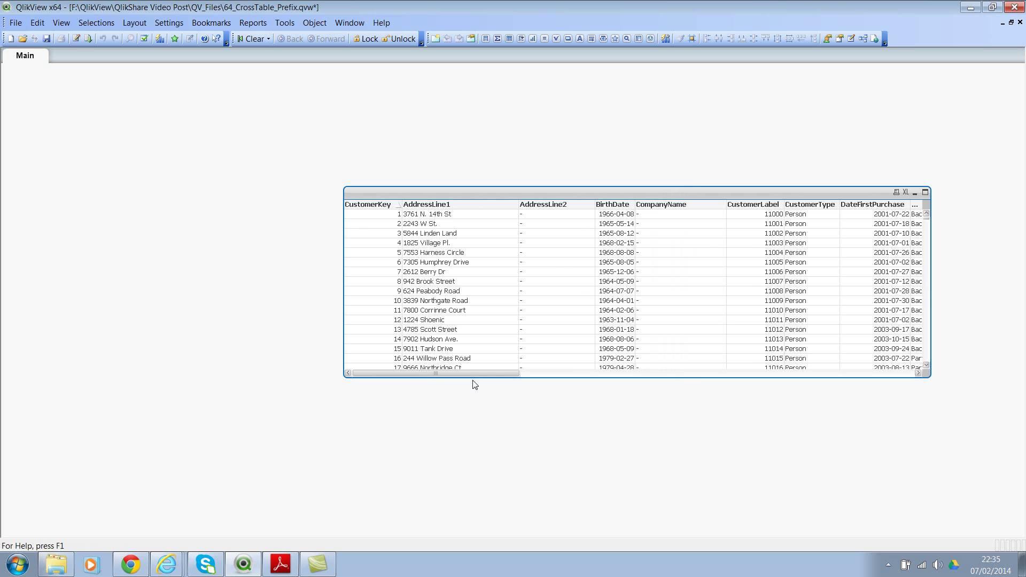
mouse_move(475, 374)
left_mouse_down()
mouse_move(883, 366)
mouse_move(459, 371)
left_mouse_up()
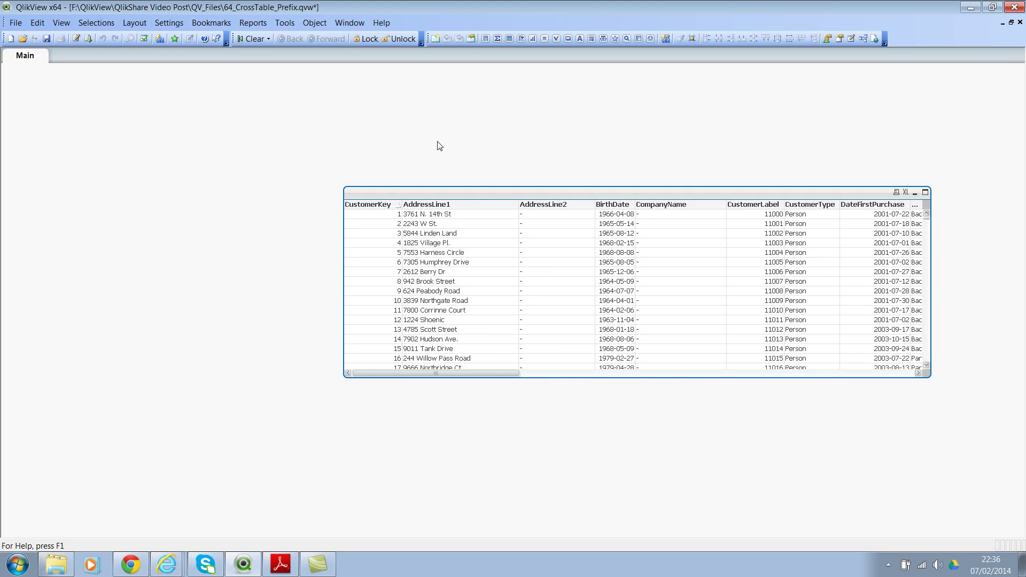
- Add the prefix CrossTable(My_Attribute_Name, My_Attribute_Value) above the DimCustomer LOAD
key("ctrl+e")
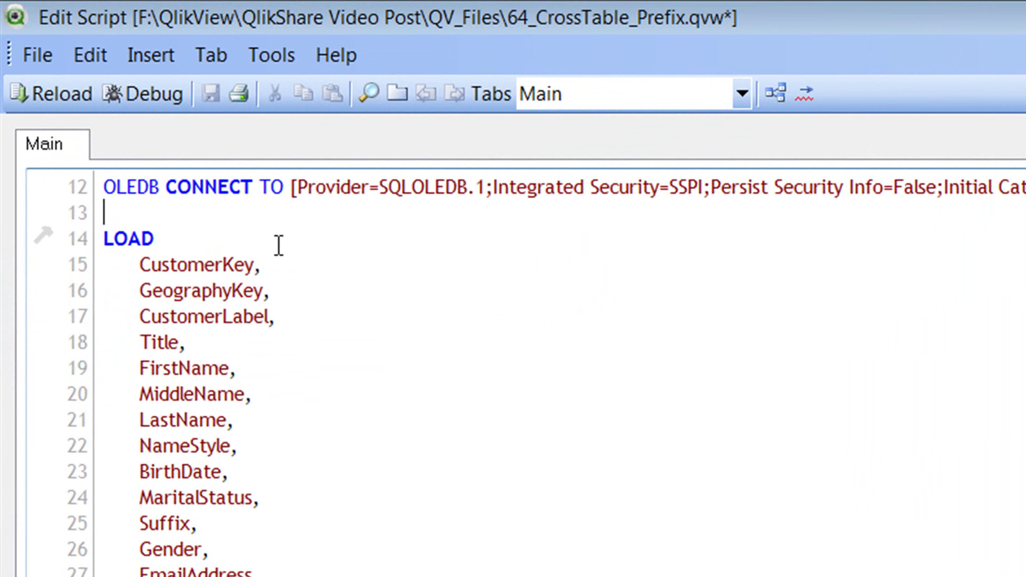
key("Return")
key("Return")
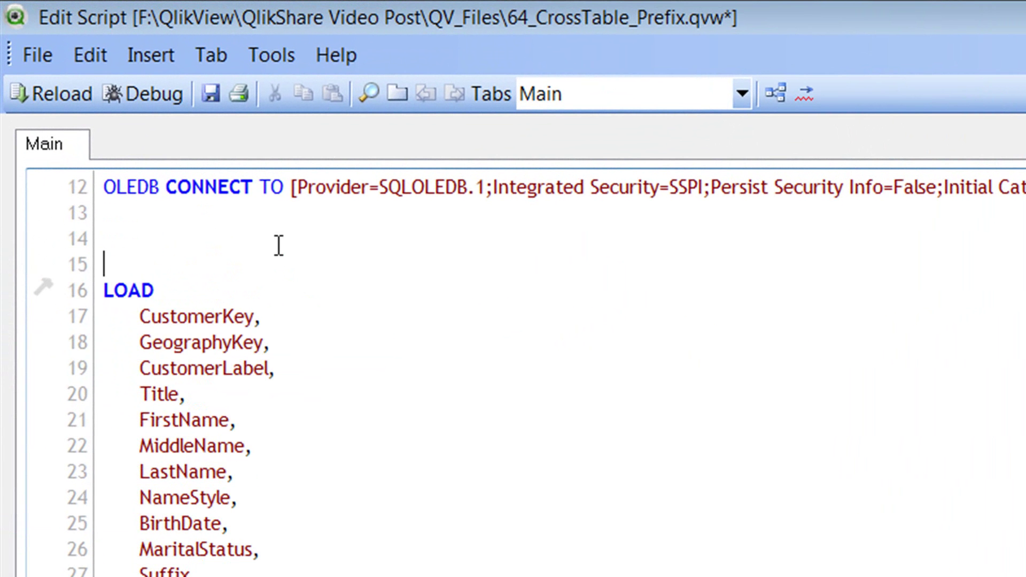
type("cR")
key("Return")
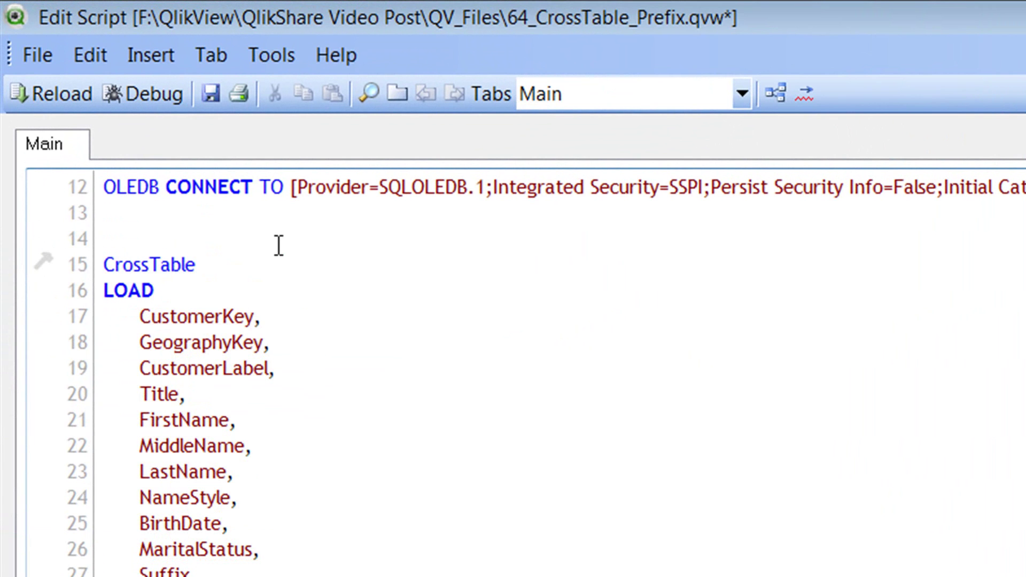
type("(")
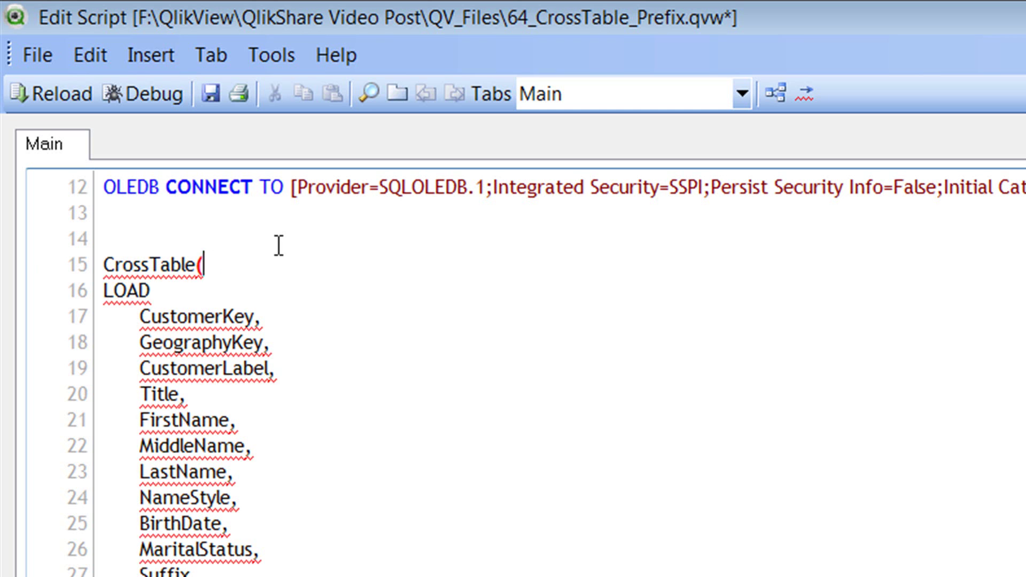
type("My")
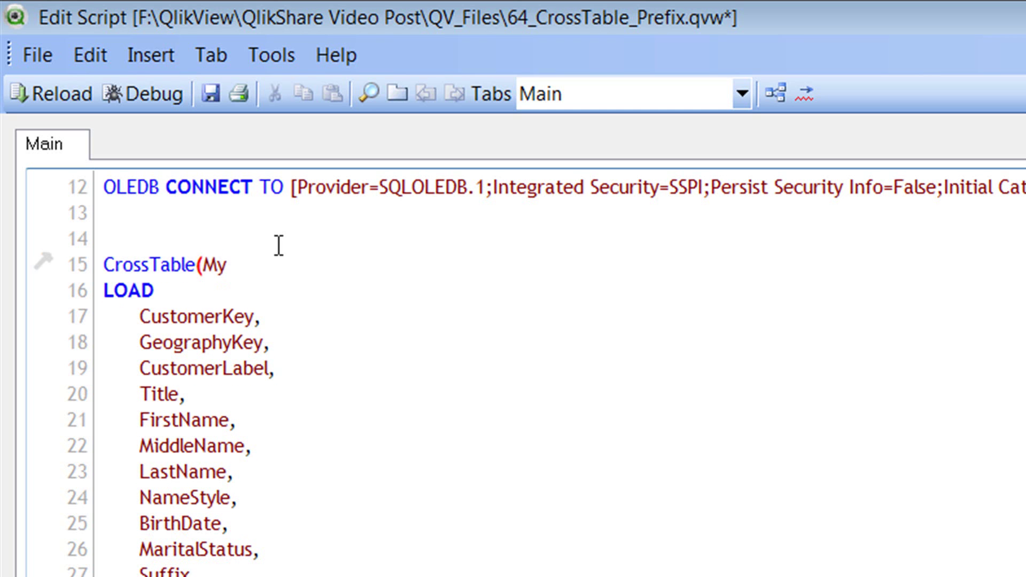
type("_Attribute_Name,")
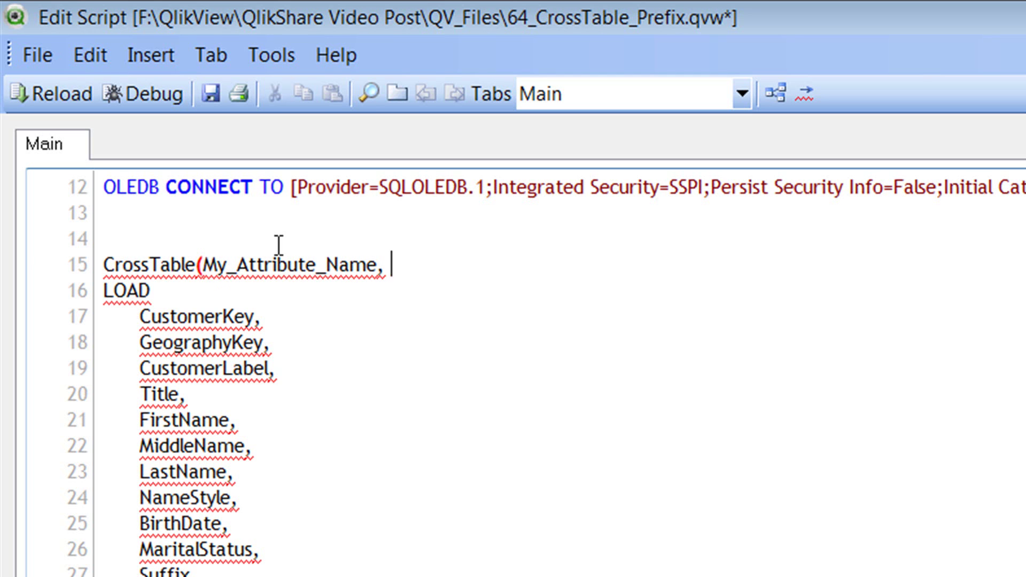
type("My_Attribute_Value")
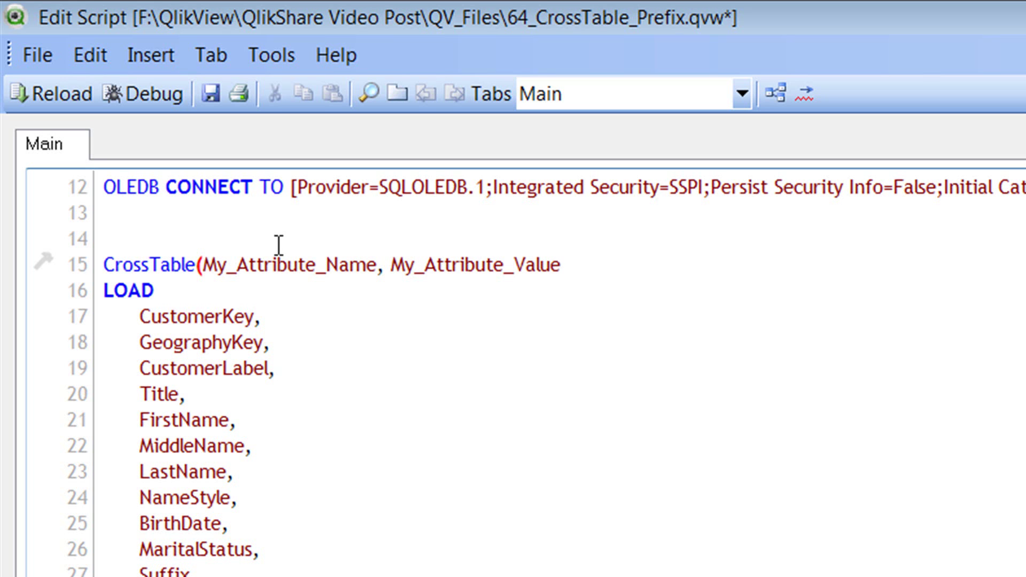
type(")")
- Highlight the My_Attribute_Name and My_Attribute_Value names and the customer fields being pivoted
double_click(270, 264)
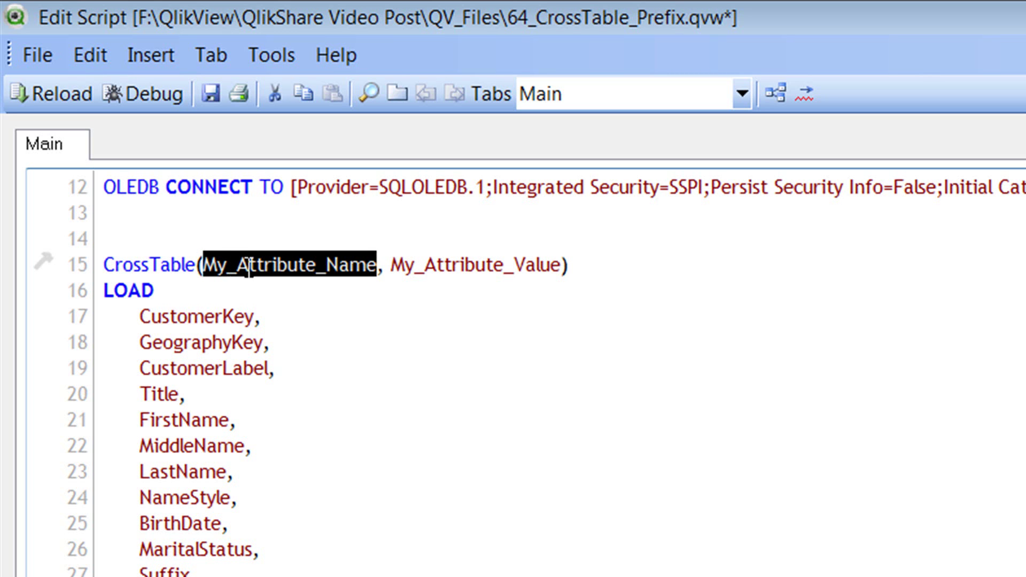
left_click_drag(140, 316, 195, 575)
left_click(195, 572)
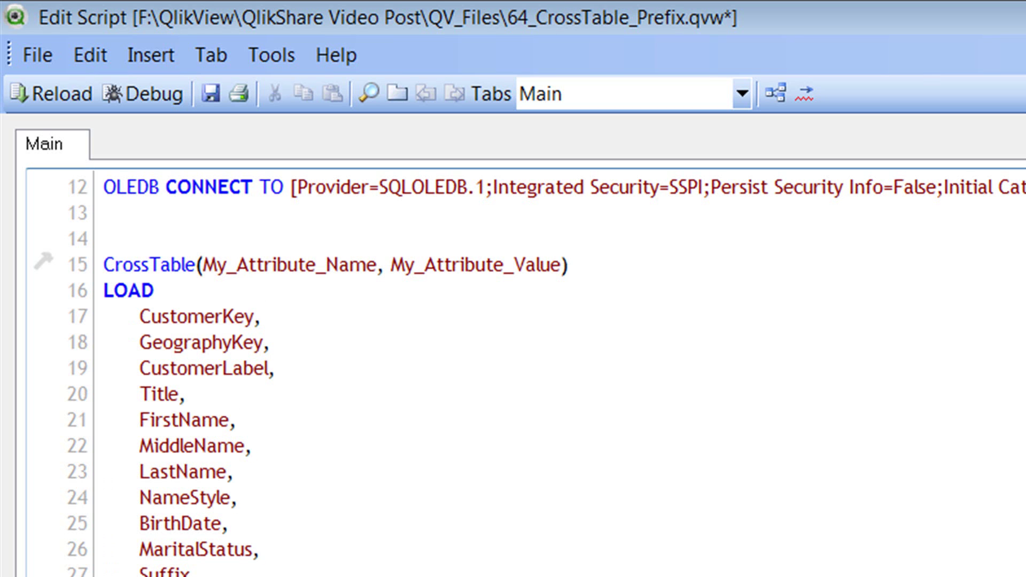
left_click_drag(391, 264, 539, 265)
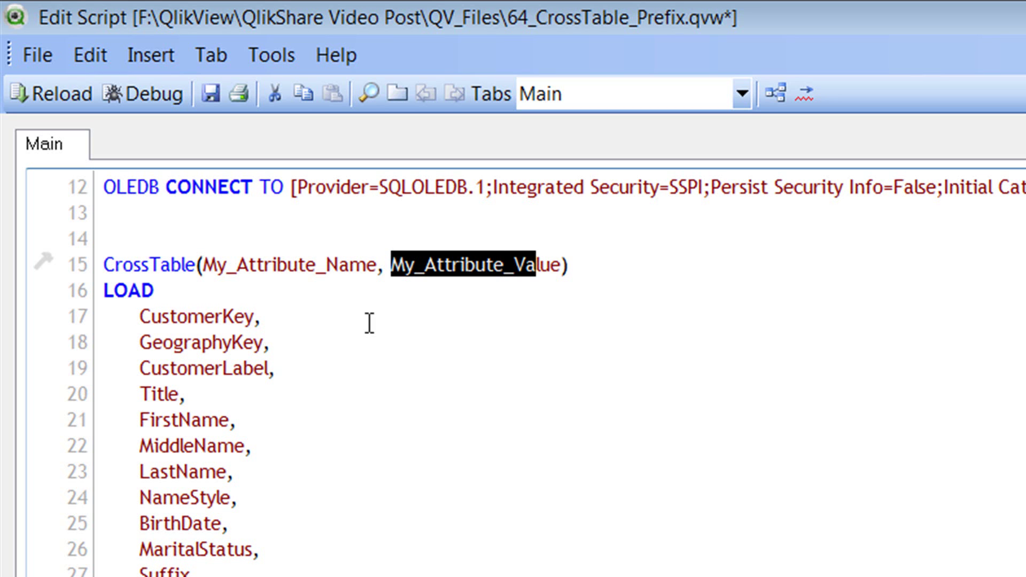
left_click(487, 490)
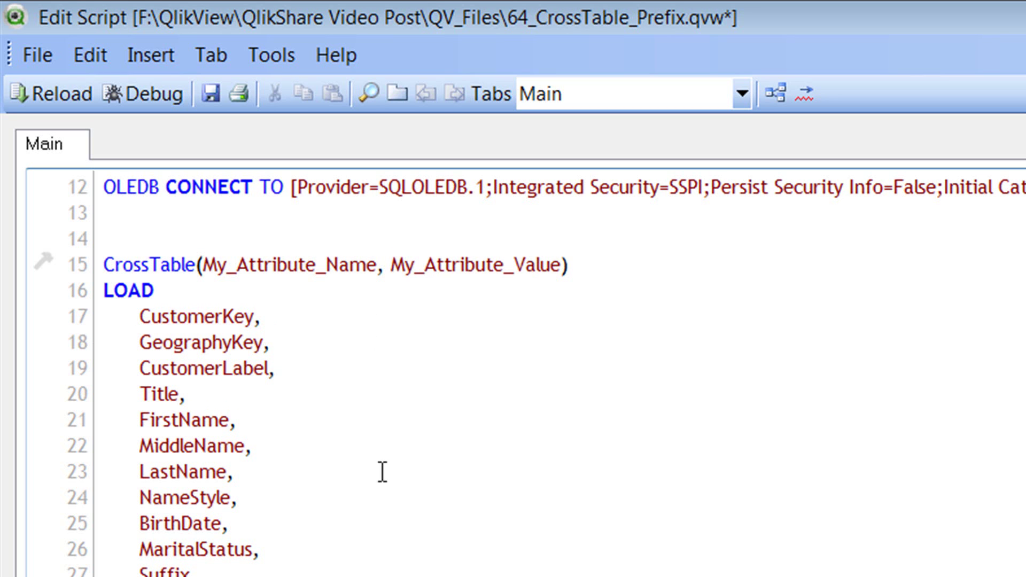
- Save and reload the CrossTable script, turning 18,869 customer rows into 439,667 attribute rows
left_click(212, 94)
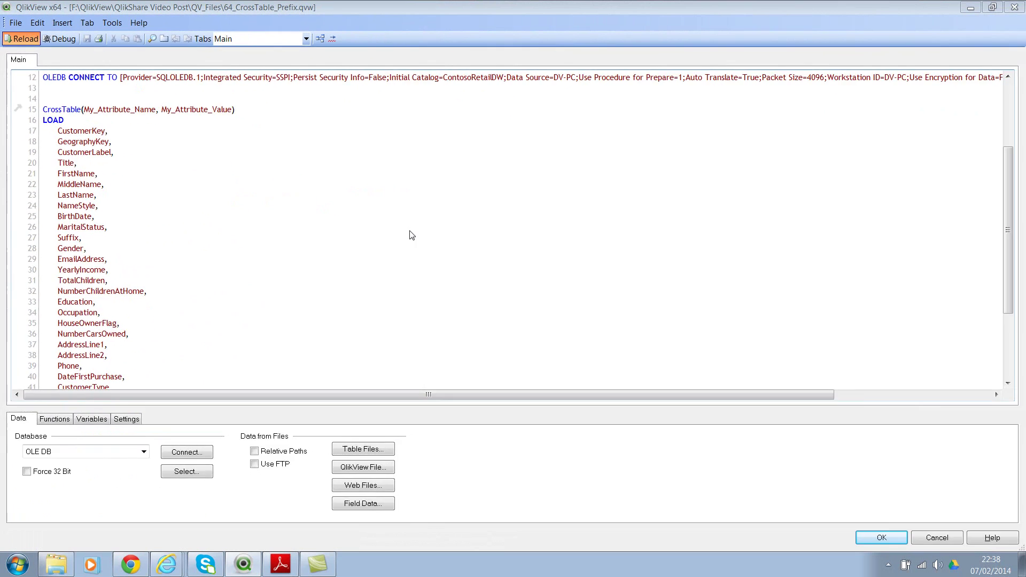
key("ctrl+r")
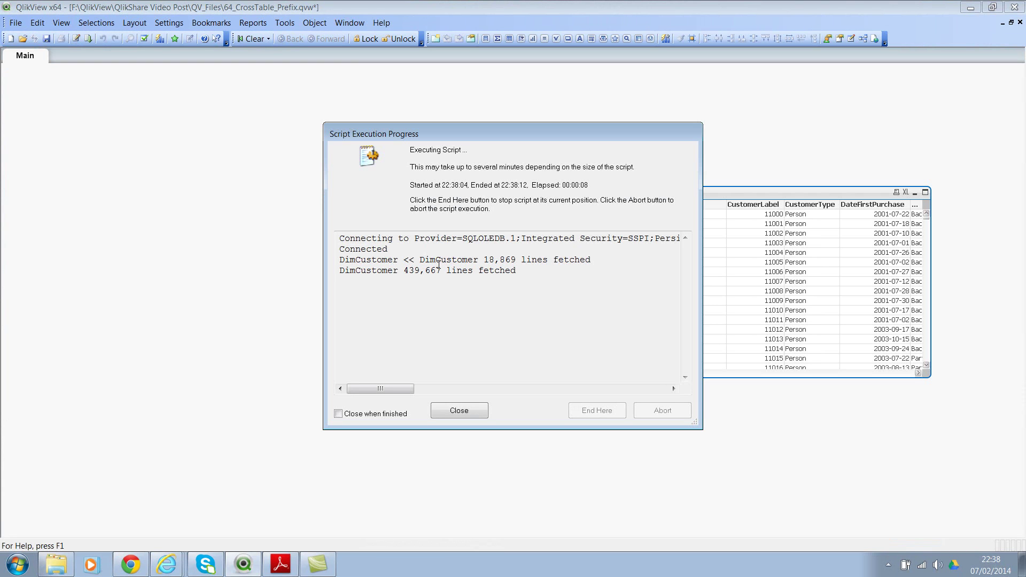
left_click_drag(497, 259, 516, 261)
double_click(411, 272)
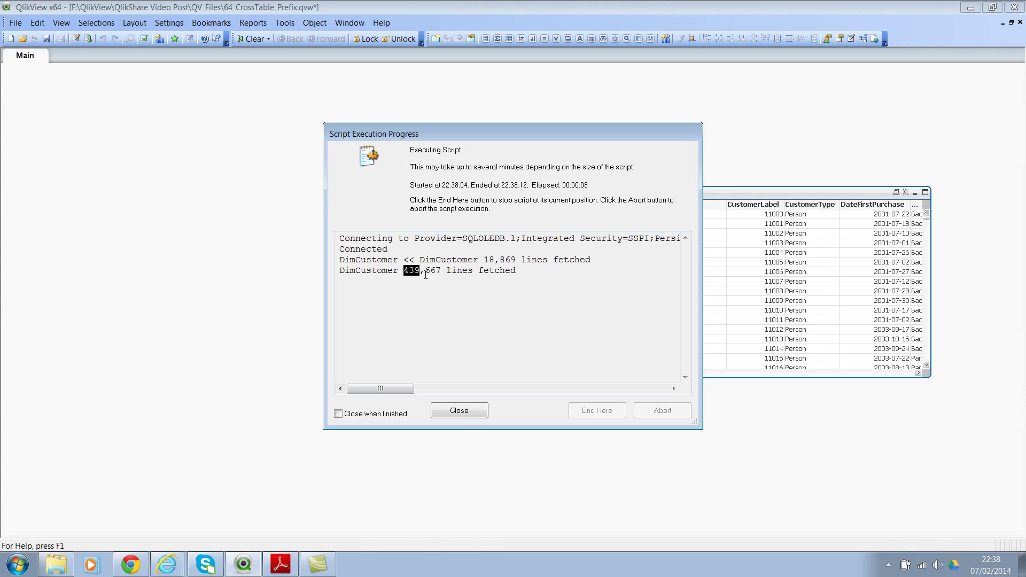
left_click(466, 415)
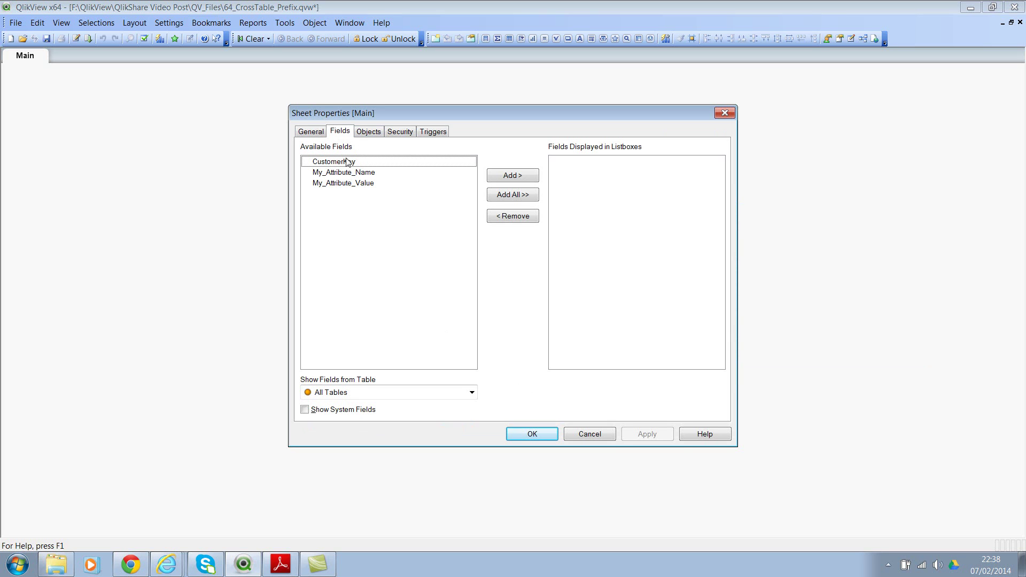
- Add My_Attribute_Name and My_Attribute_Value as columns of the customer table box
left_click(512, 432)
right_click(379, 244)
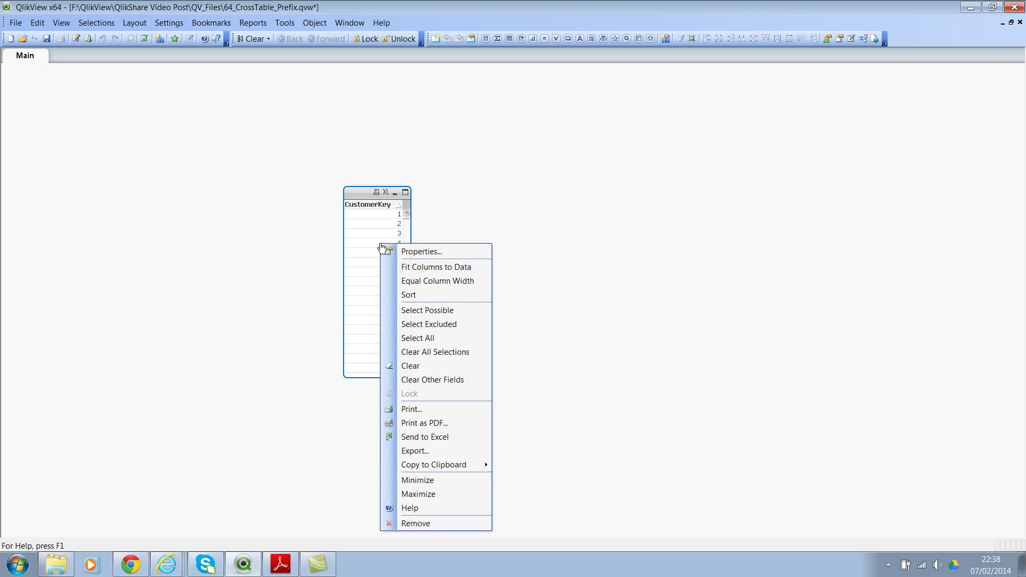
left_click(421, 252)
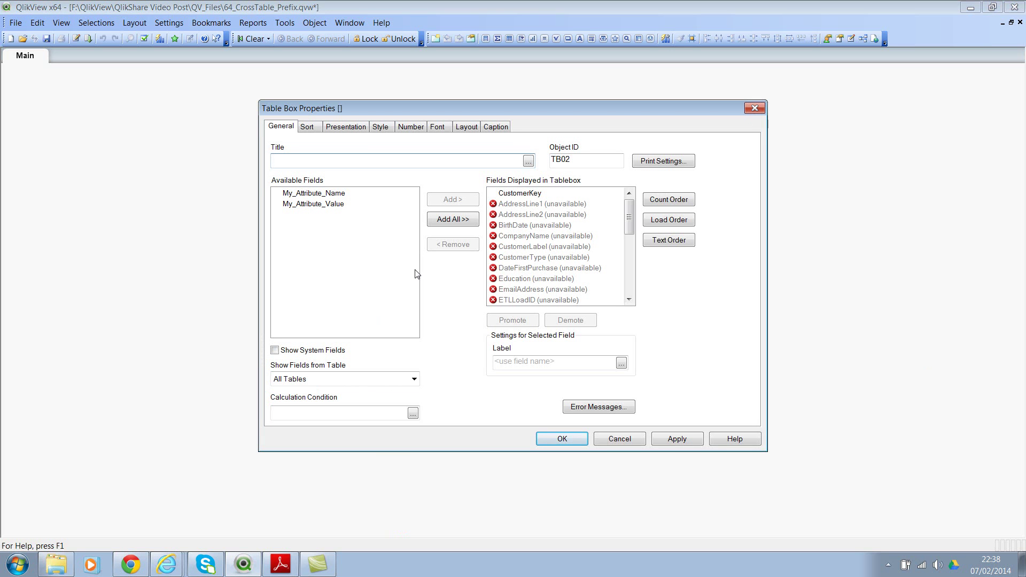
left_click(347, 196)
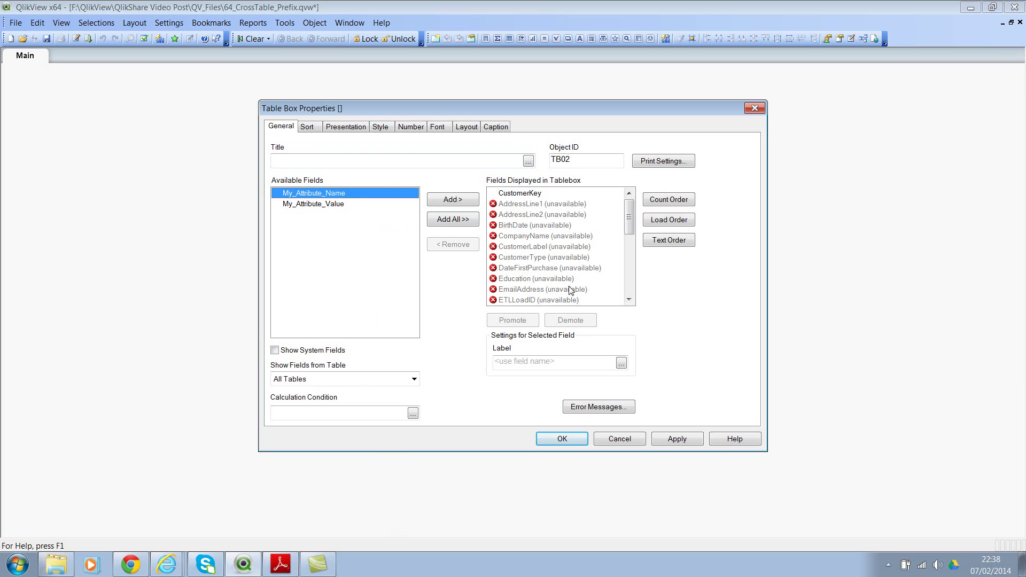
mouse_move(630, 225)
left_mouse_down()
mouse_move(630, 288)
mouse_move(629, 215)
left_mouse_up()
left_click(332, 208, "shift")
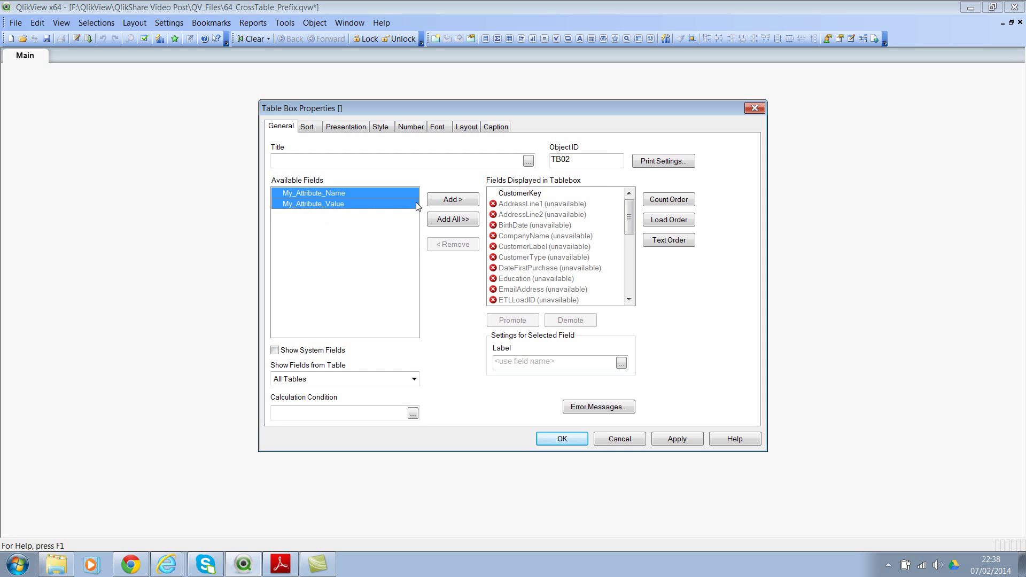
left_click(448, 203)
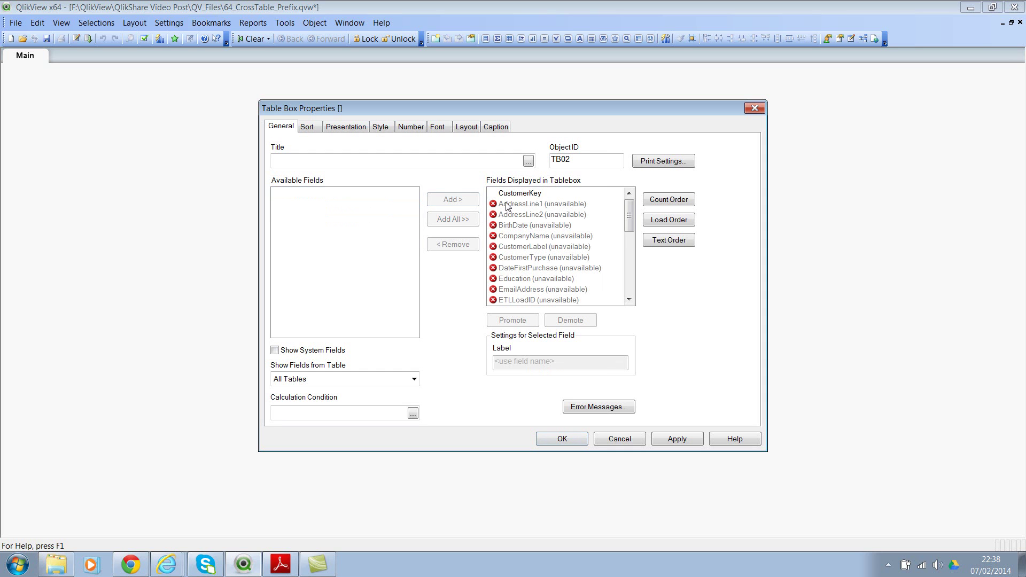
left_click(564, 438)
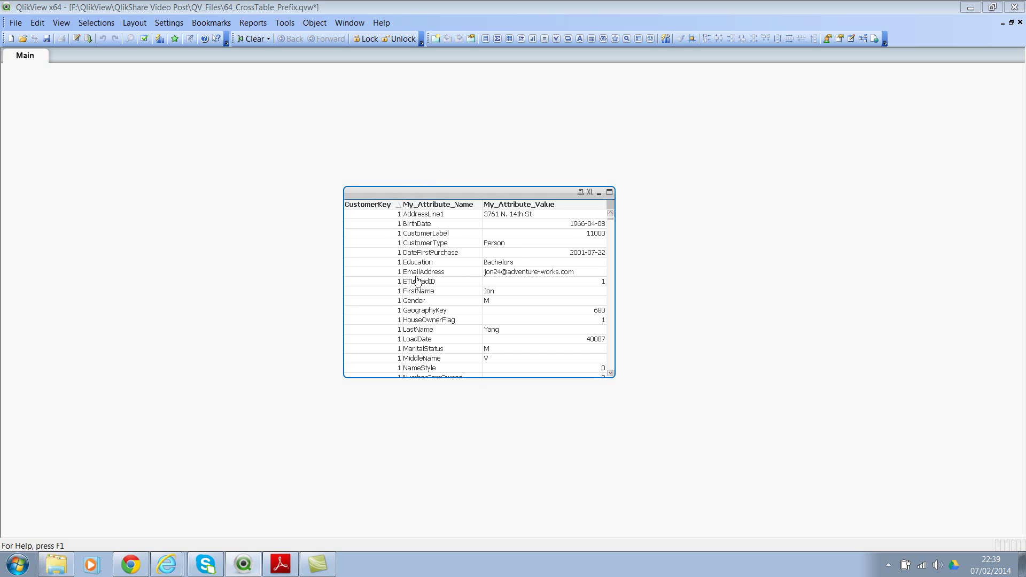
- Create a CustomerKey list box and select customer 10
right_click(139, 176)
mouse_move(190, 214)
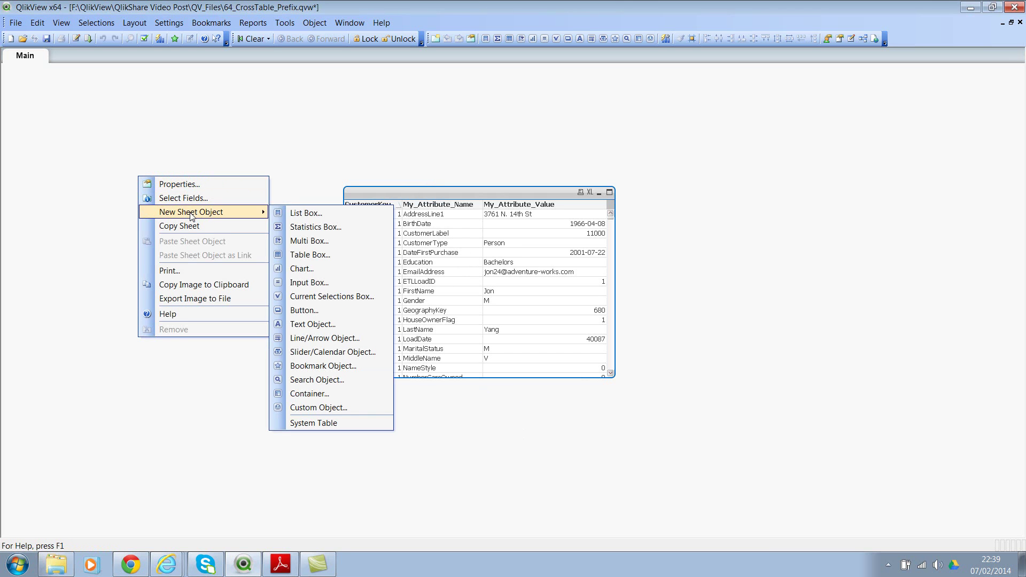
left_click(322, 212)
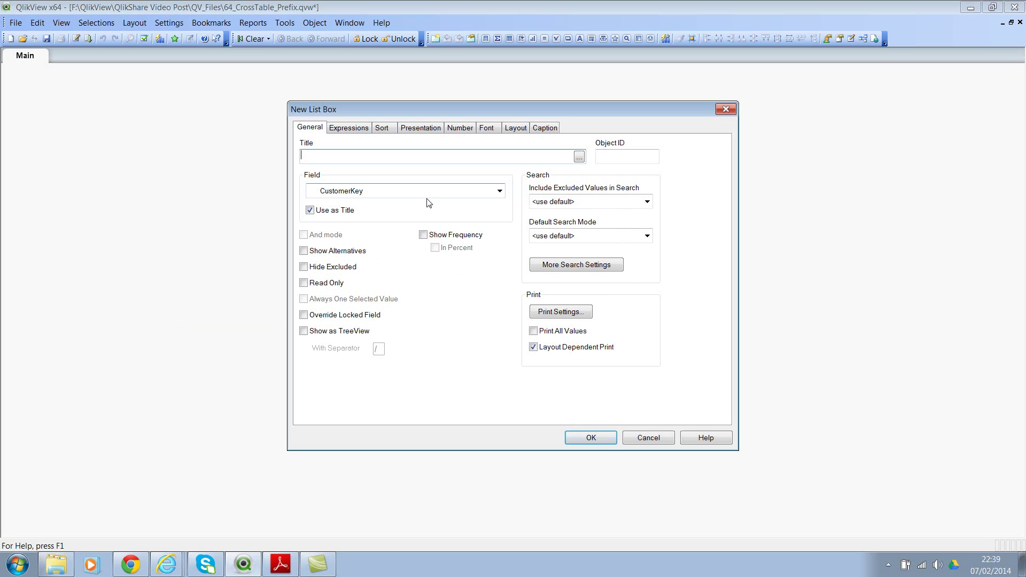
left_click(587, 443)
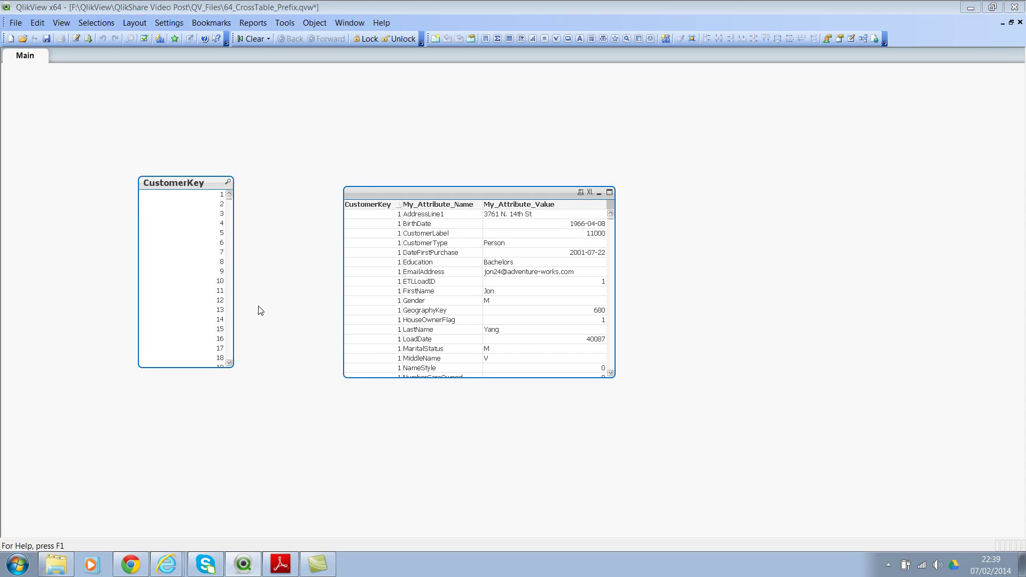
left_click(208, 282)
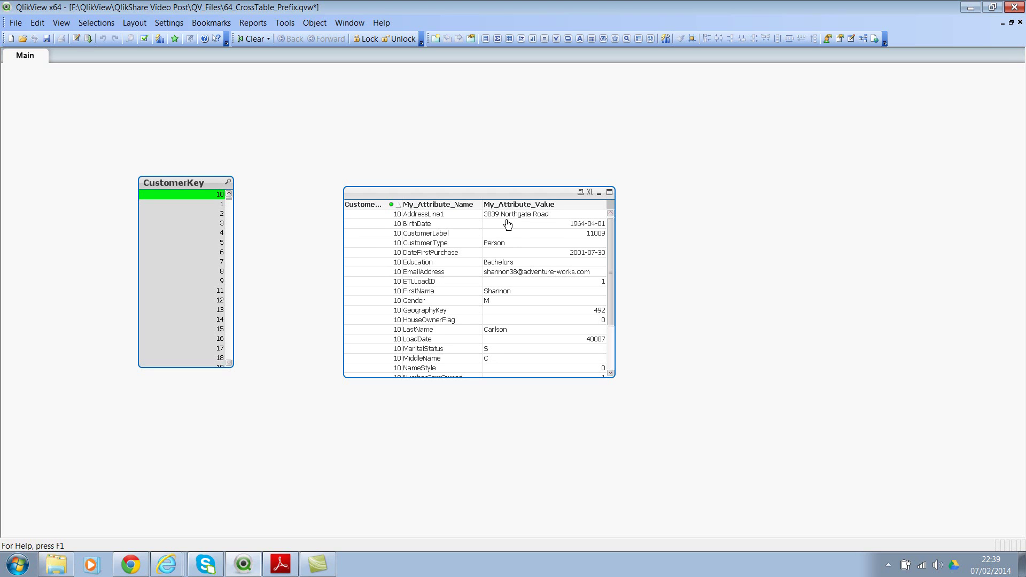
- Filter to the Education attribute, clear customer 10, and widen the My_Attribute_Name column
left_click(426, 263)
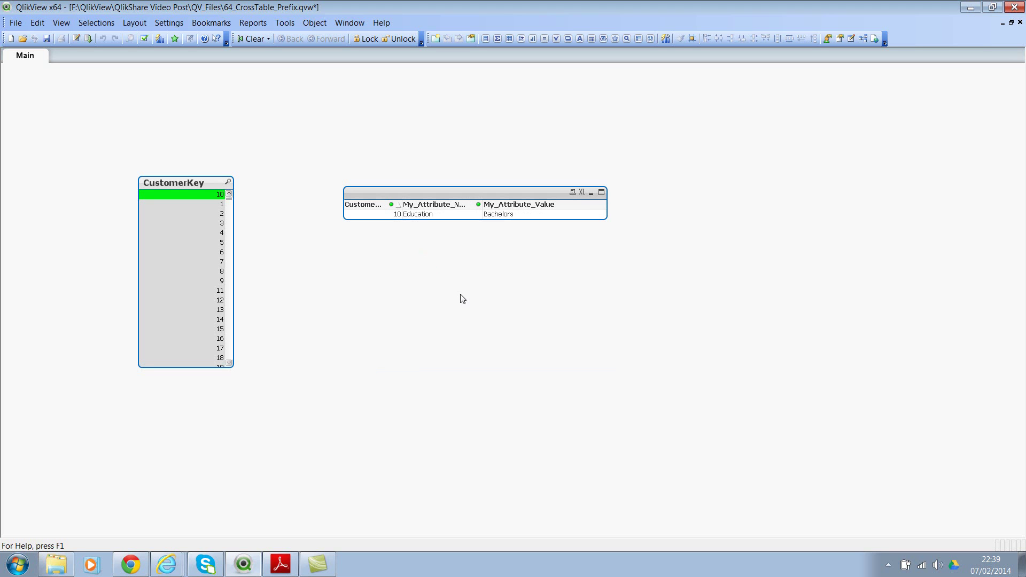
left_click(208, 197)
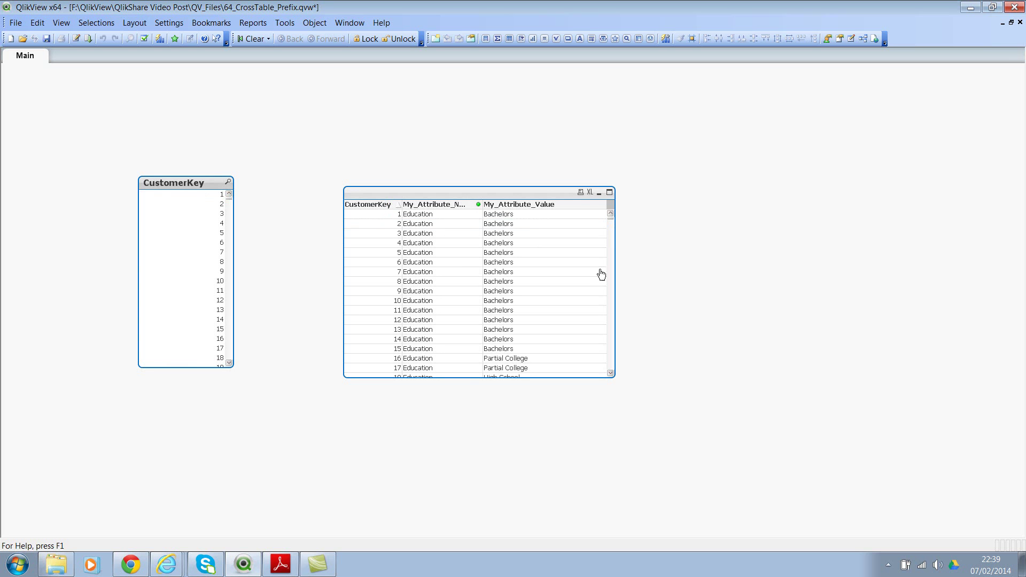
mouse_move(610, 216)
left_mouse_down()
mouse_move(610, 229)
mouse_move(610, 215)
left_mouse_up()
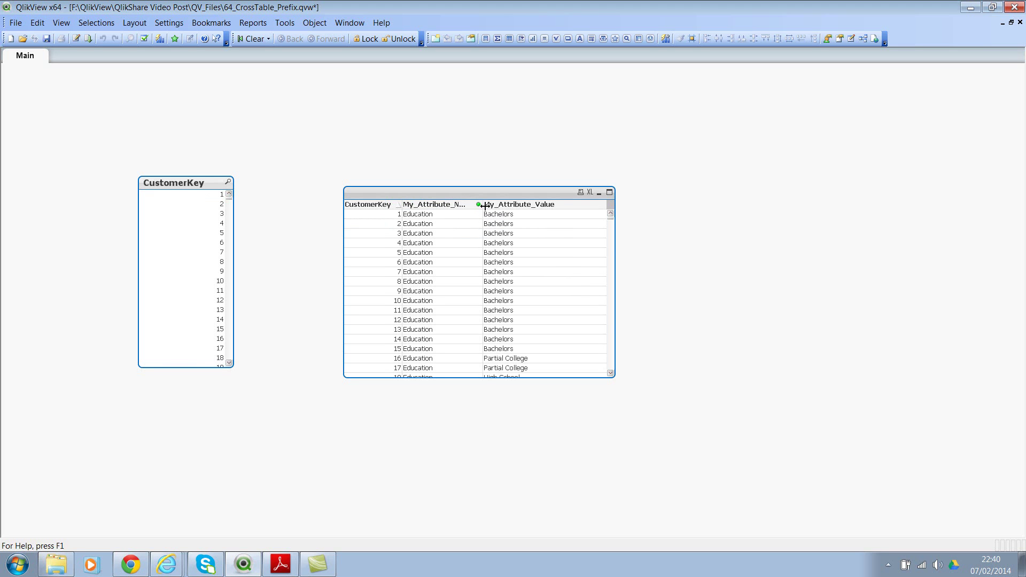
left_click_drag(486, 207, 499, 207)
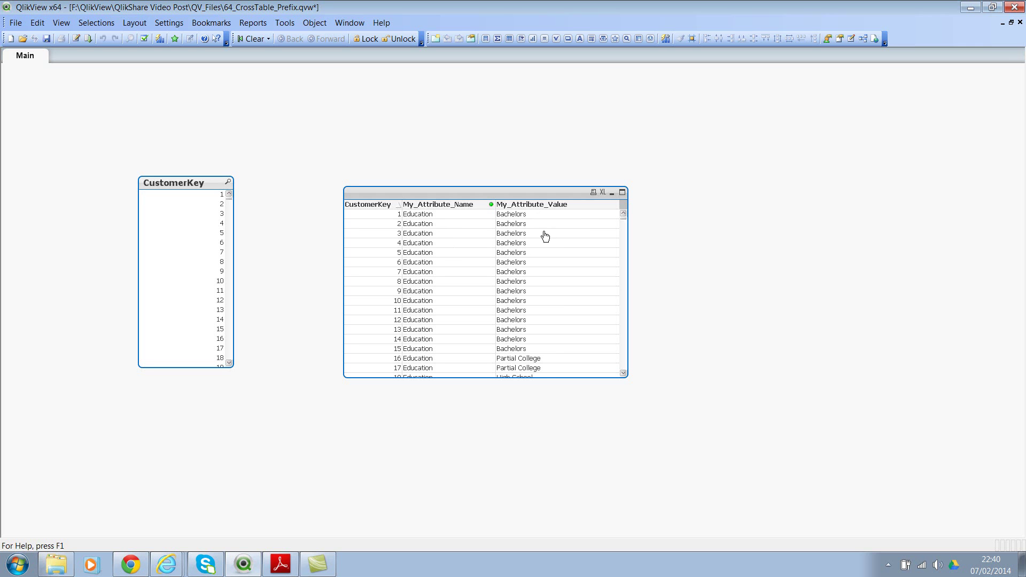
left_click_drag(624, 223, 628, 275)
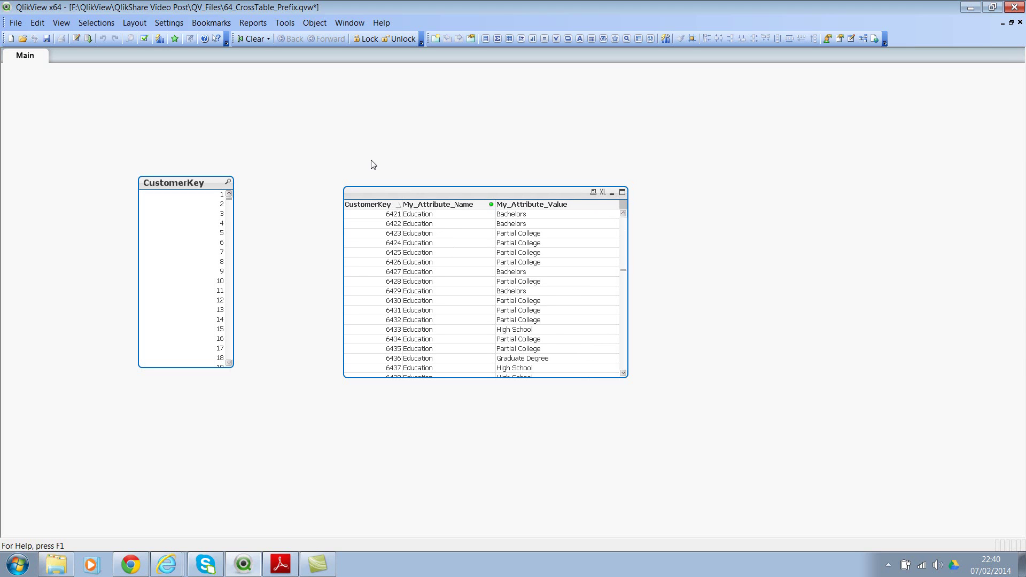
- Move the Gender field line up to sit directly after CustomerKey in the load script
key("ctrl+e")
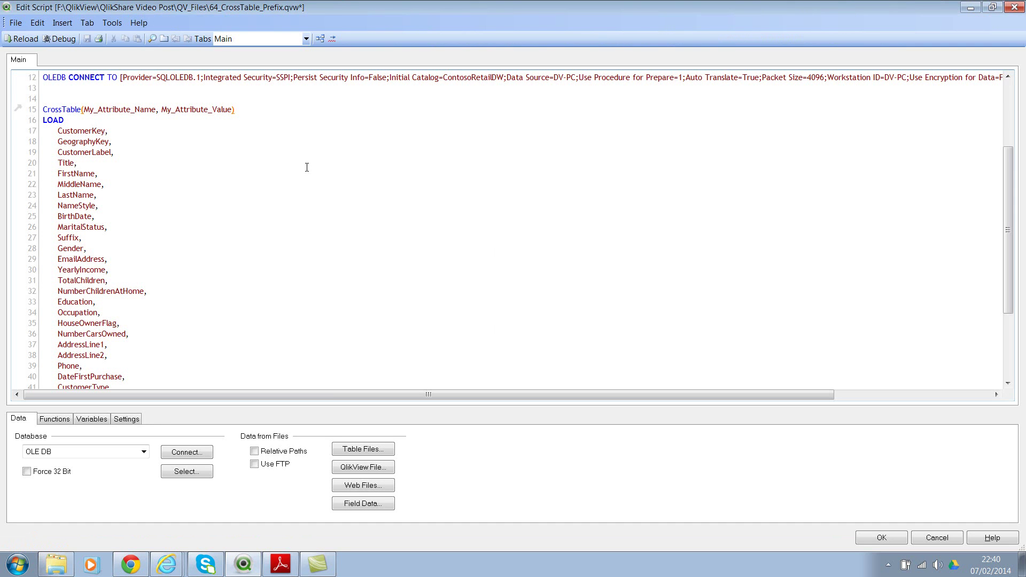
scroll(267, 155, "up", 1)
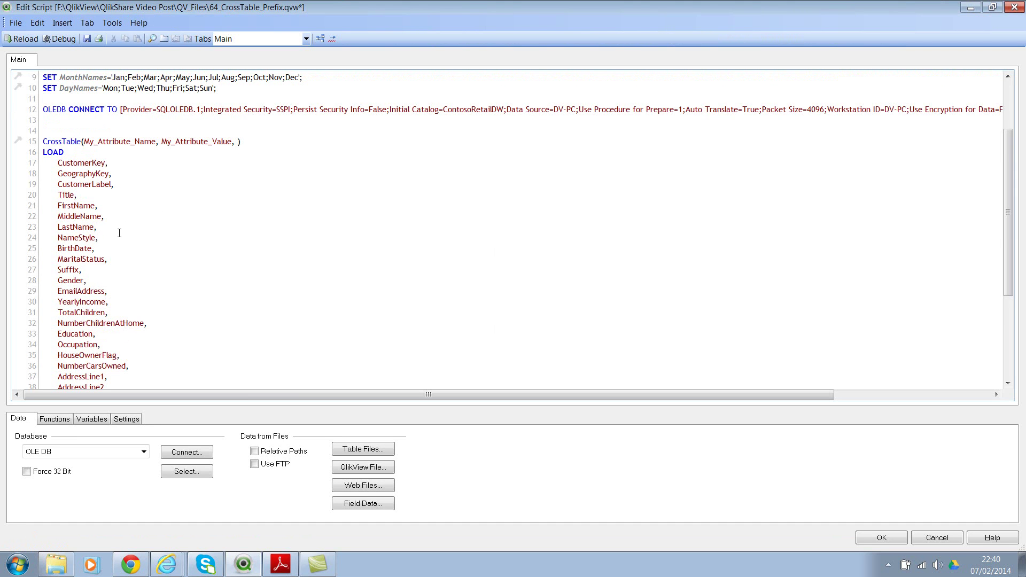
double_click(65, 281)
left_click_drag(57, 163, 87, 278)
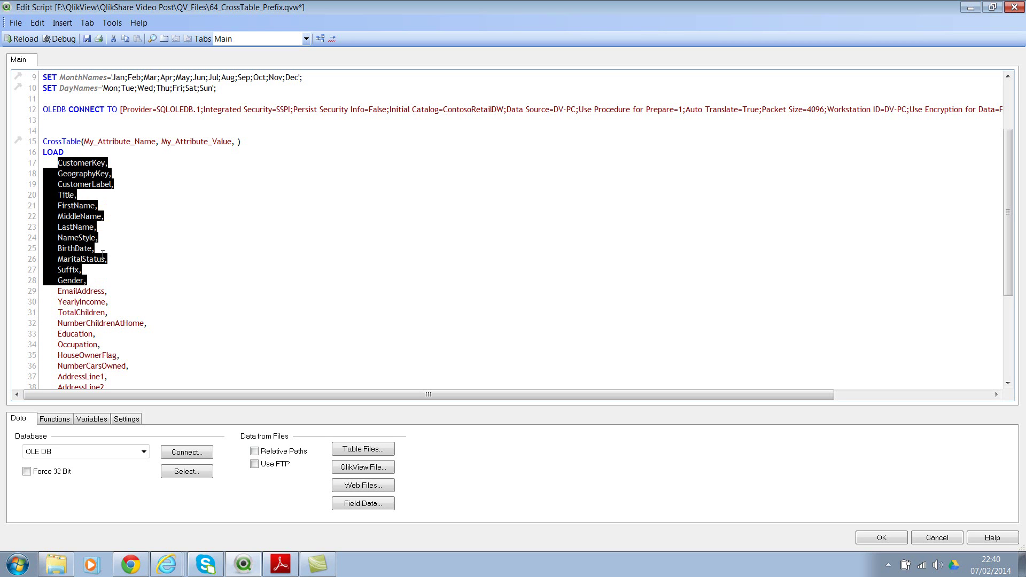
left_click(93, 280)
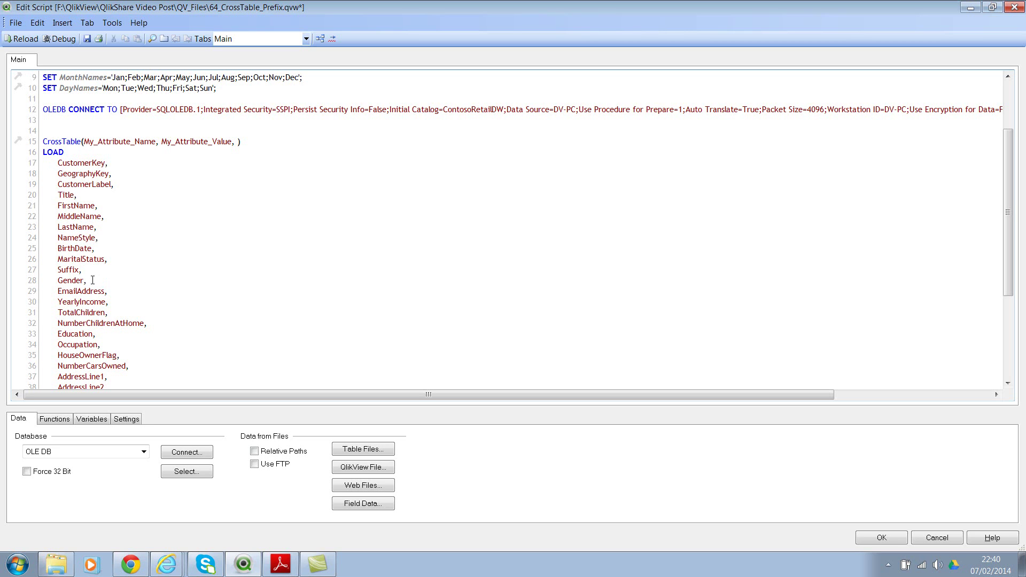
left_click_drag(87, 280, 31, 283)
key("ctrl+x")
key("Return")
key("ctrl+v")
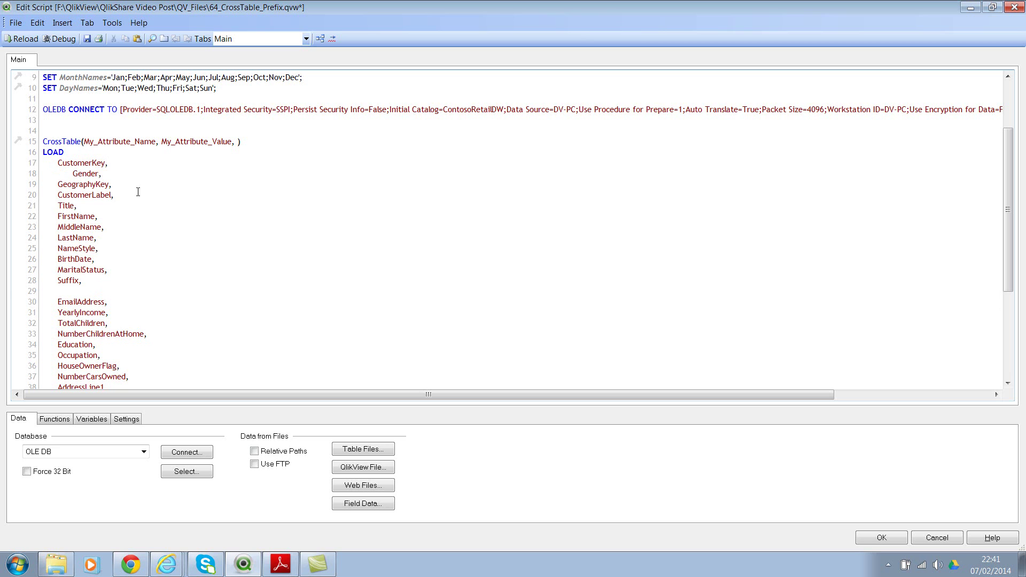
key("Delete")
key("Down")
key("Return")
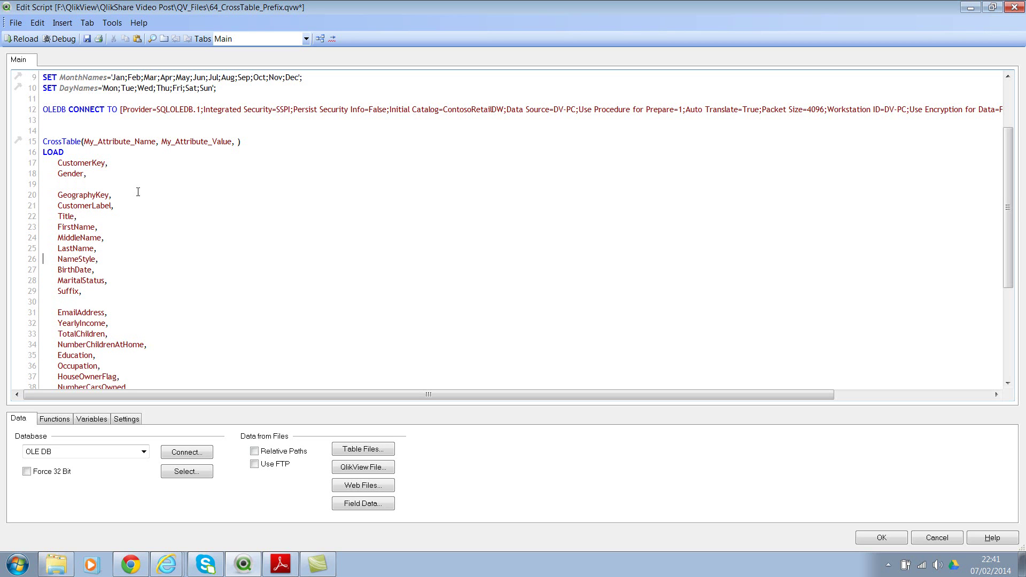
key("BackSpace")
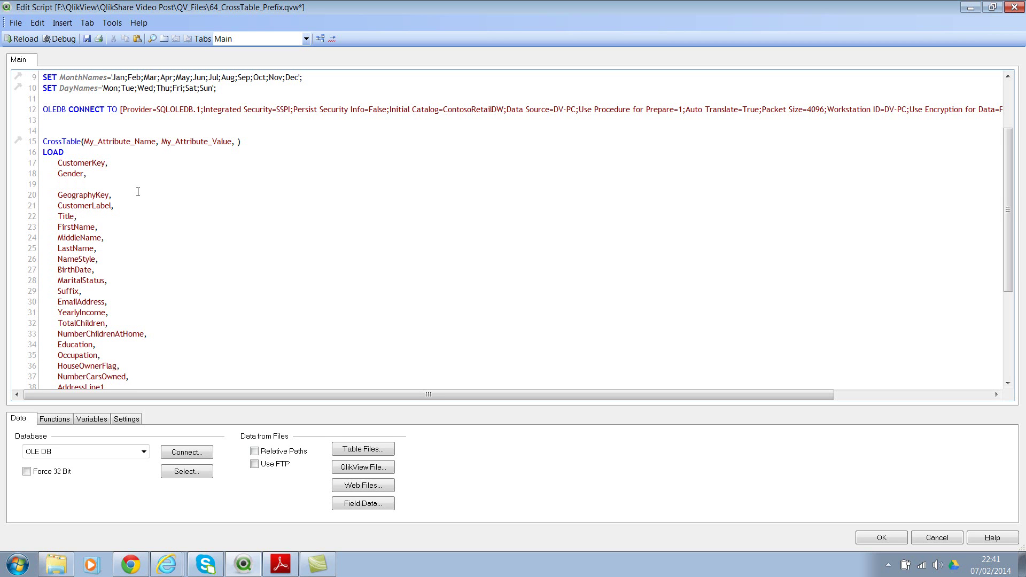
- Add 2 as the CrossTable prefix's third parameter and save the script
left_click(238, 142)
type("2")
left_click(102, 205)
left_click(89, 37)
- Reload with the edited script, then close the progress report and Sheet Properties
left_click(22, 39)
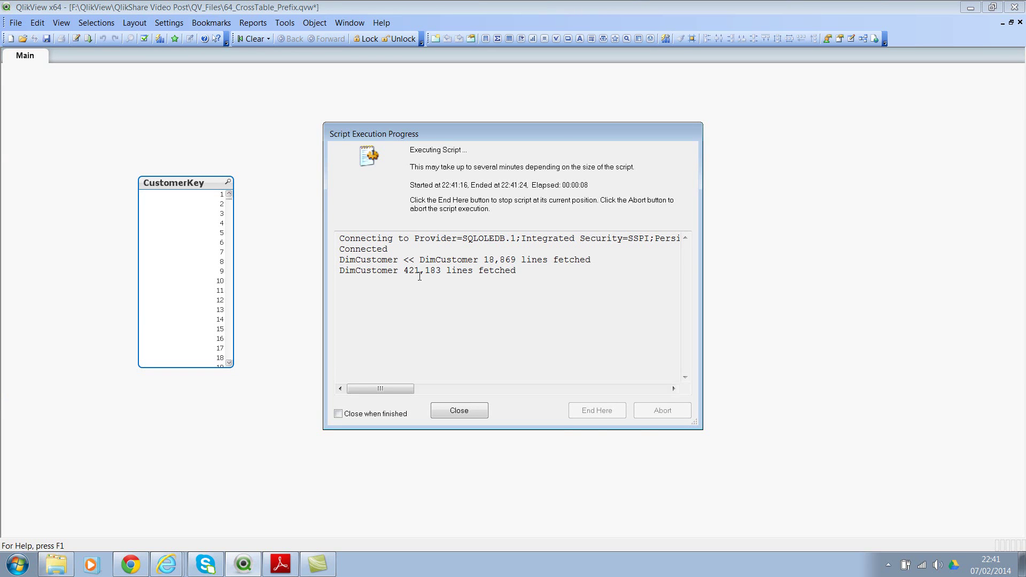
left_click(459, 410)
left_click(517, 436)
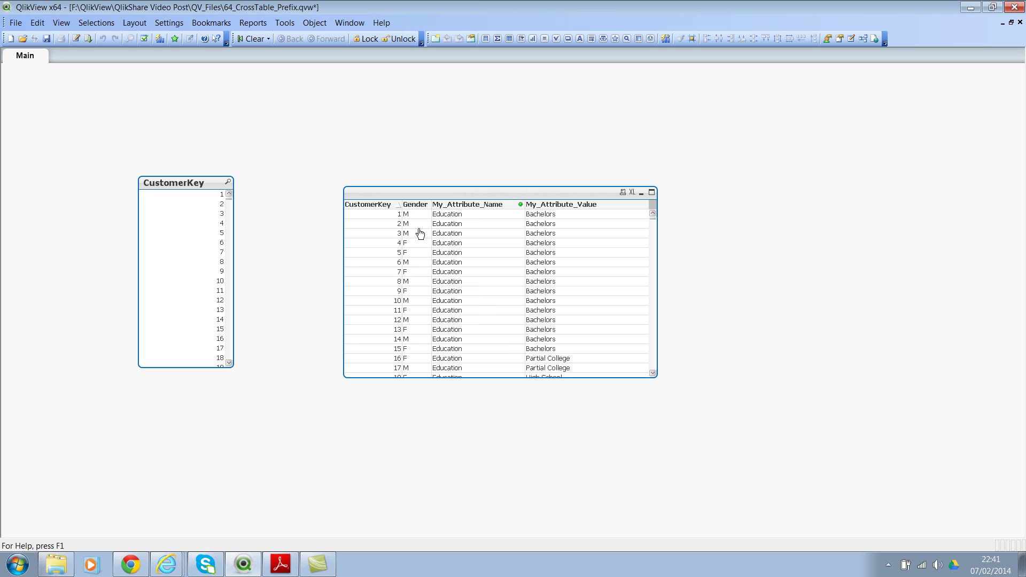
- Add a Gender list box showing F and M, placed beside the CustomerKey list box
right_click(498, 142)
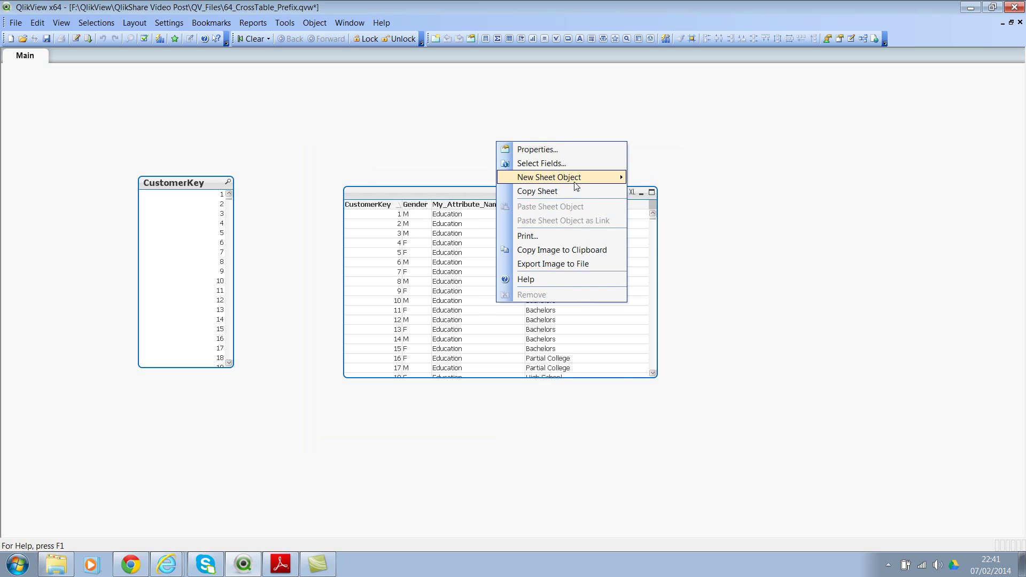
mouse_move(577, 182)
left_click(661, 177)
left_click(397, 196)
left_click(380, 212)
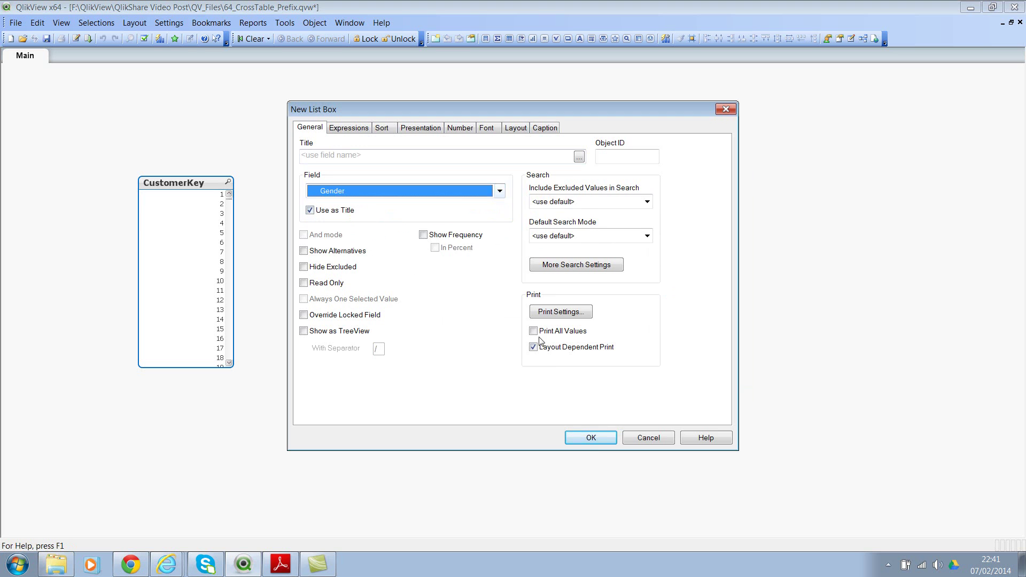
left_click(590, 439)
left_click_drag(520, 153, 262, 182)
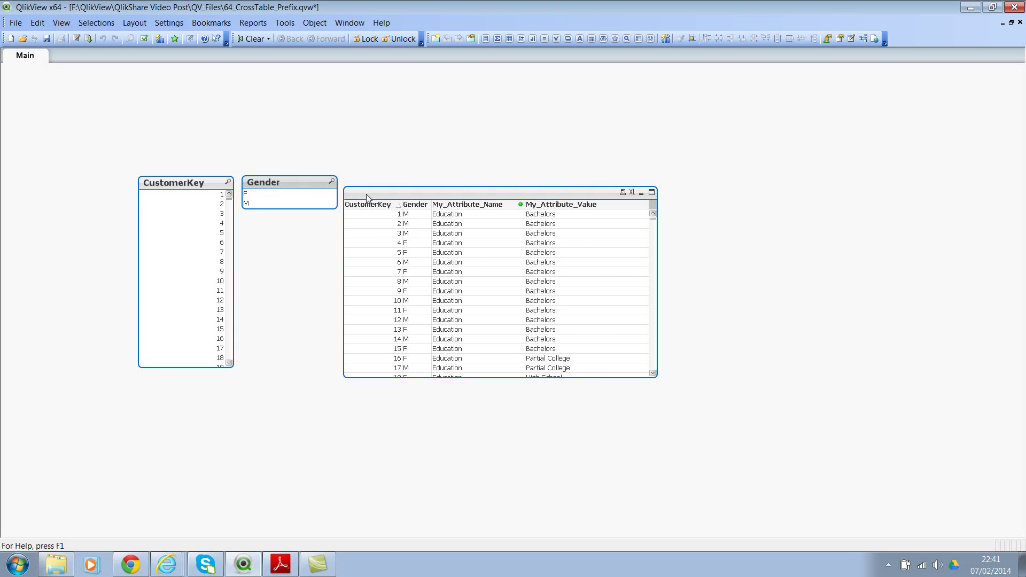
- Remove the Gender column from the table box, then select F to show female customers
left_click_drag(368, 199, 375, 187)
right_click(502, 240)
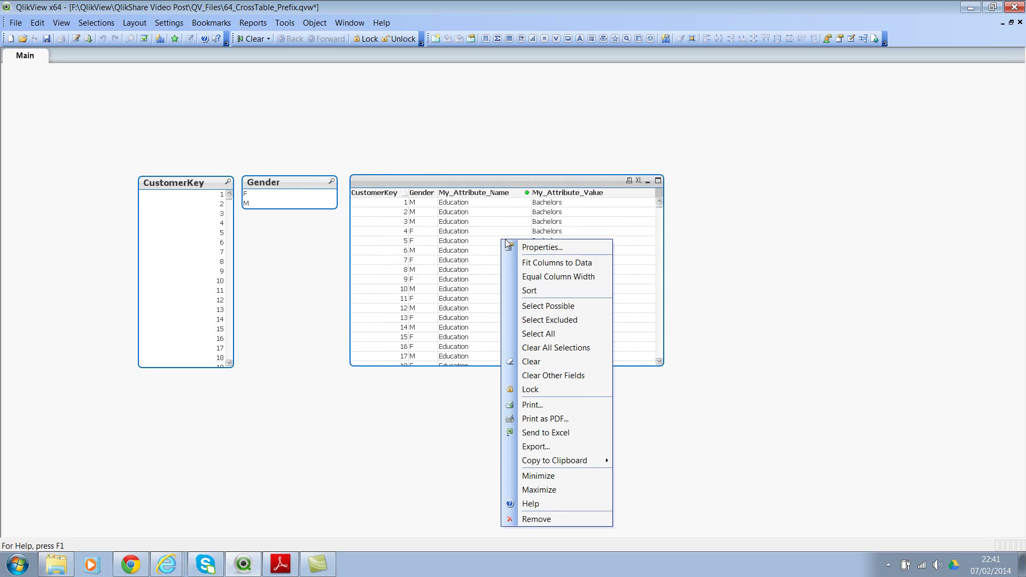
left_click(541, 247)
left_click(631, 243)
left_click_drag(631, 244, 631, 229)
left_click(534, 278)
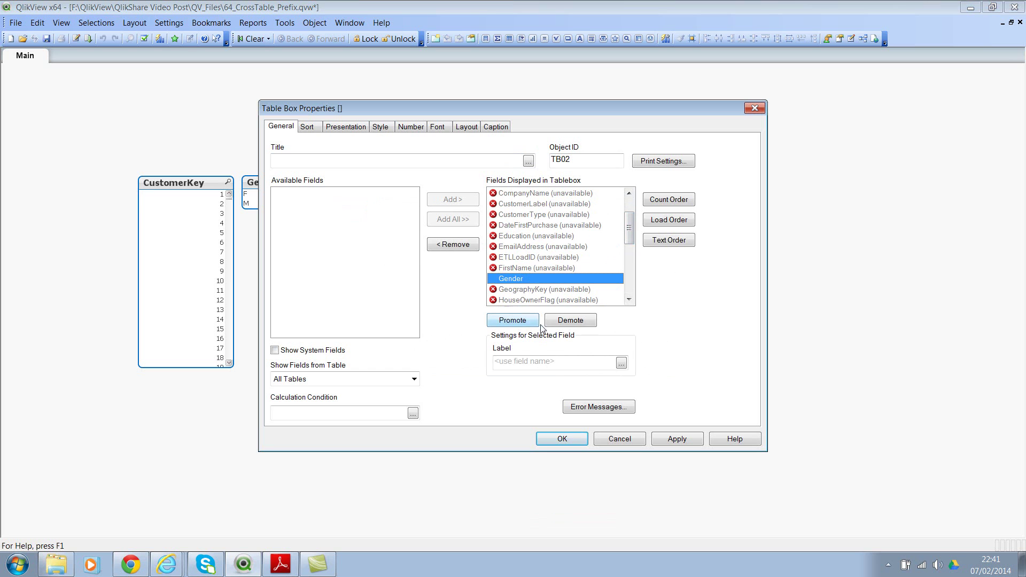
left_click(452, 248)
left_click(574, 441)
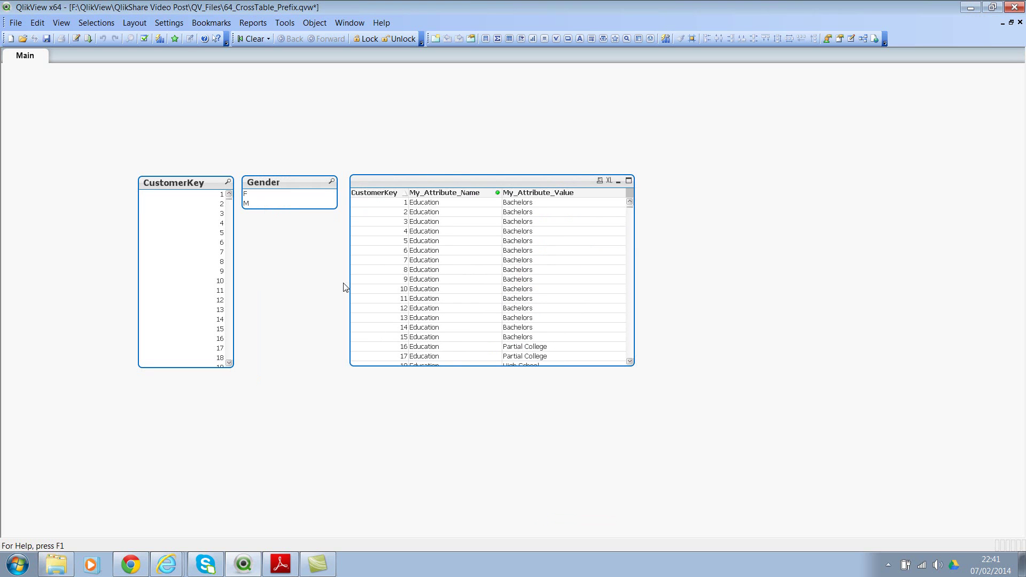
left_click(260, 196)
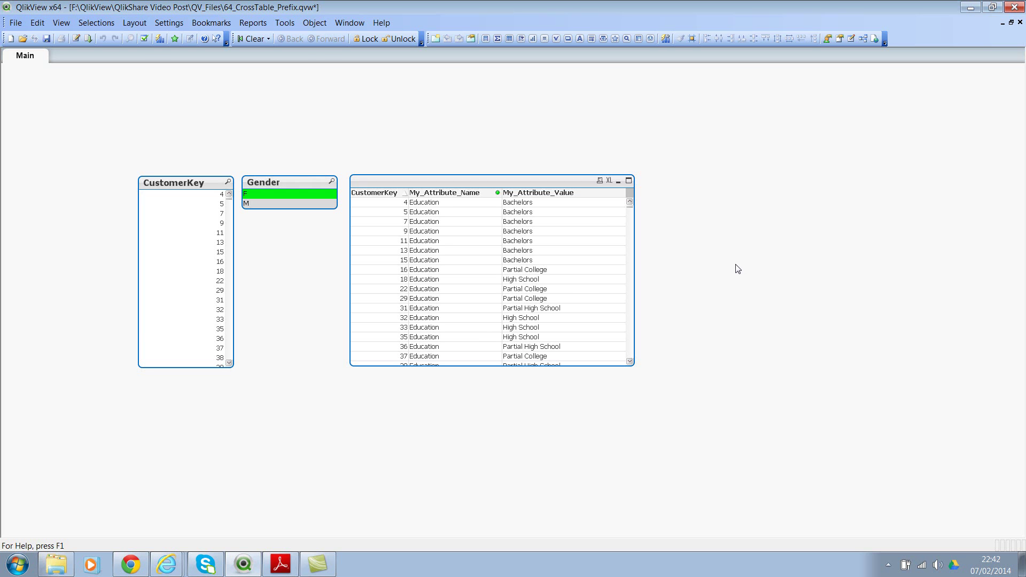
- Copy the Gender field onto a new indented line above GeographyKey in the script
key("ctrl+e")
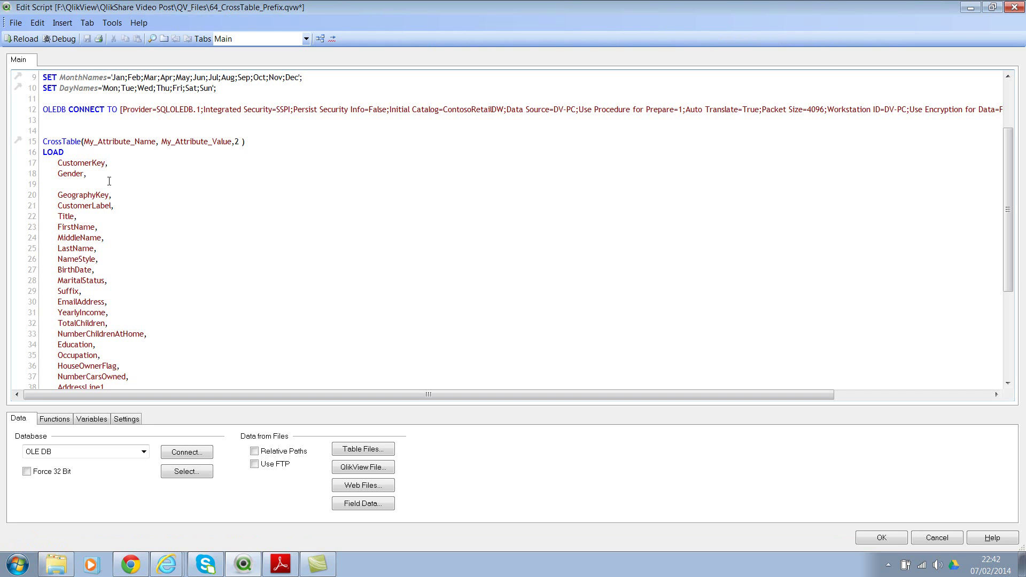
double_click(67, 176)
key("ctrl+c")
left_click(69, 191)
key("Return")
key("ctrl+v")
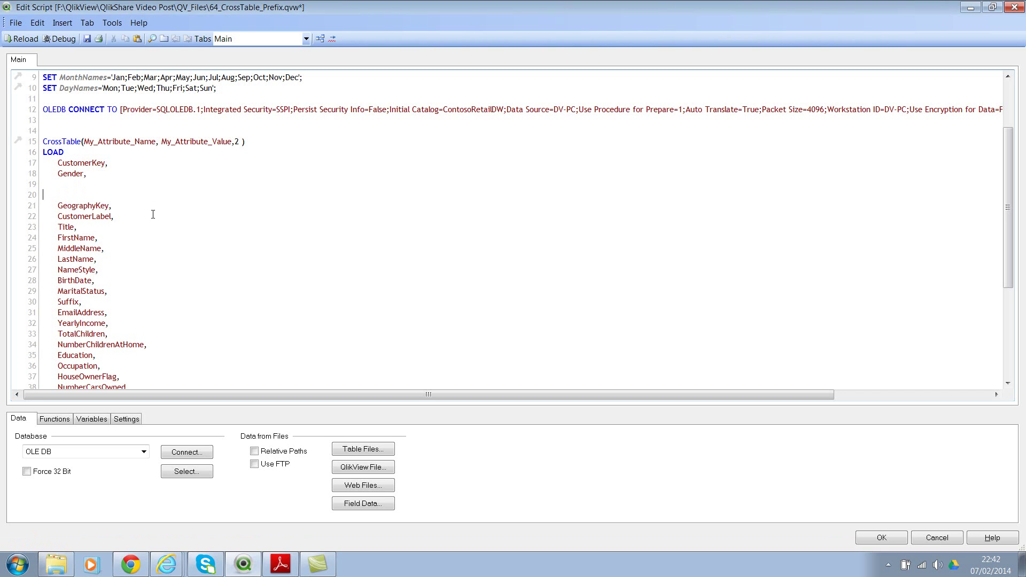
type(",")
key("Home")
key("Tab")
- Alias the new line as Gender AS [Customer Gender] and reload the script
key("Caps_Lock")
type("AS")
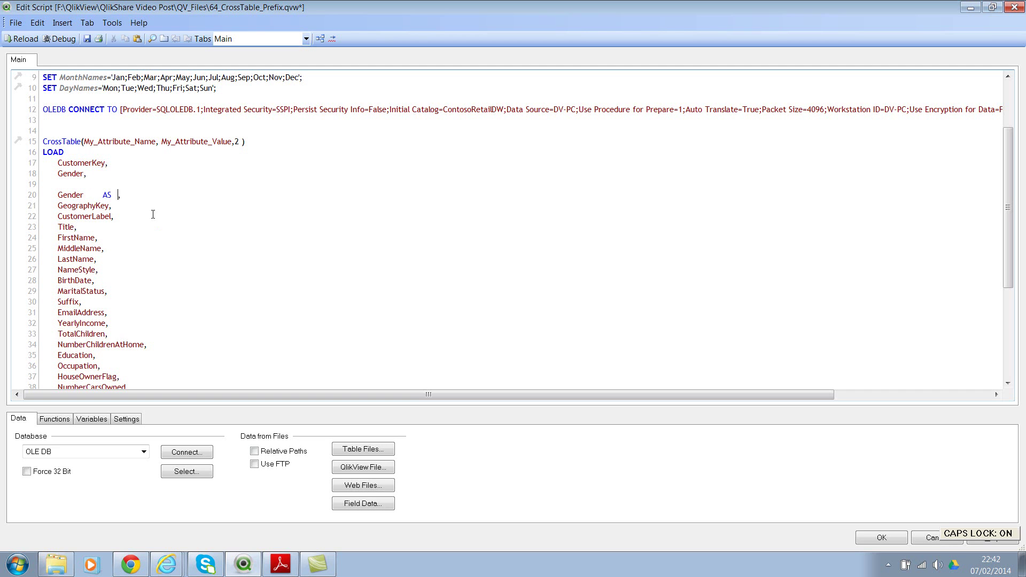
key("Caps_Lock")
type("Customer")
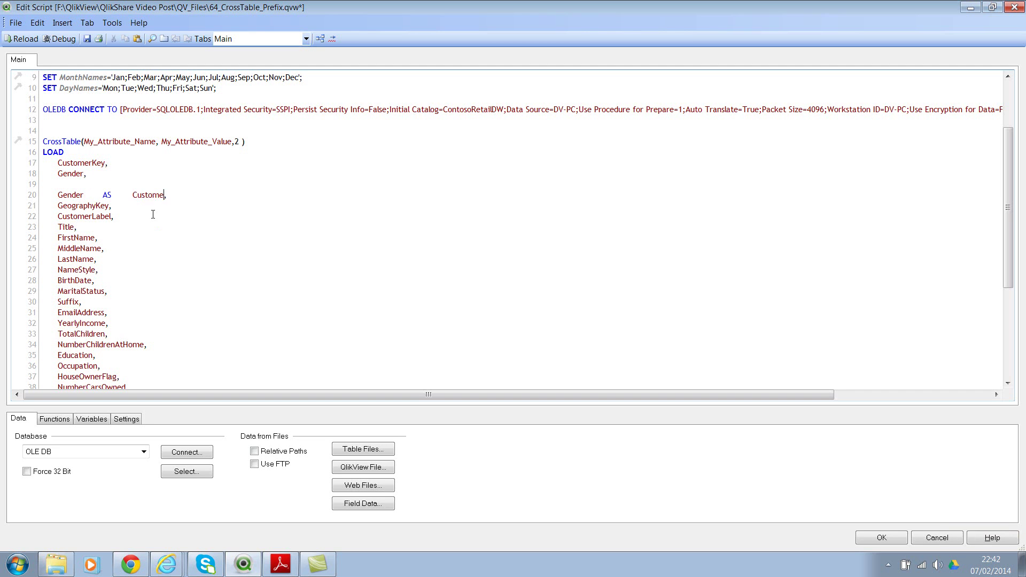
type(" Gender")
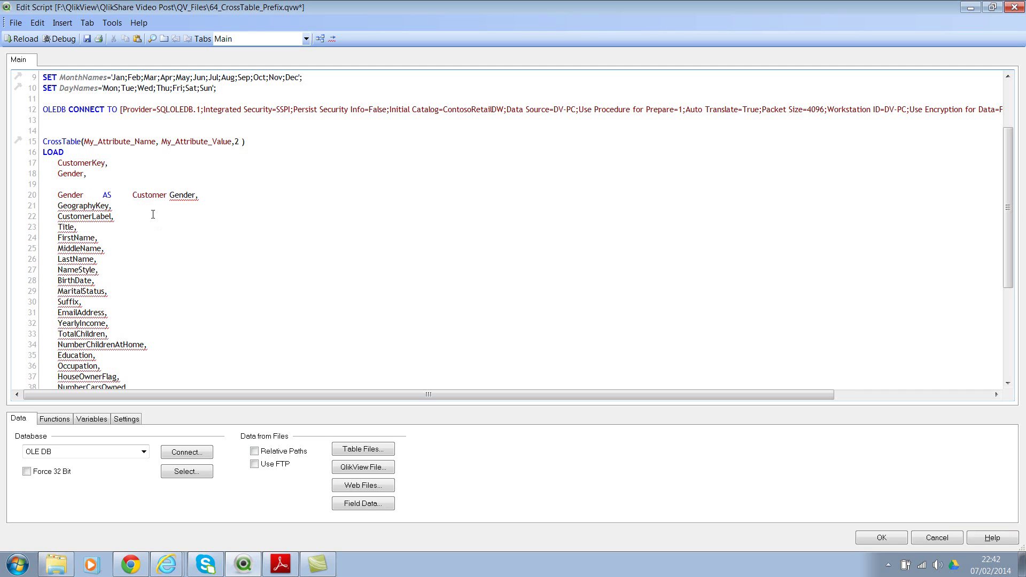
type("]")
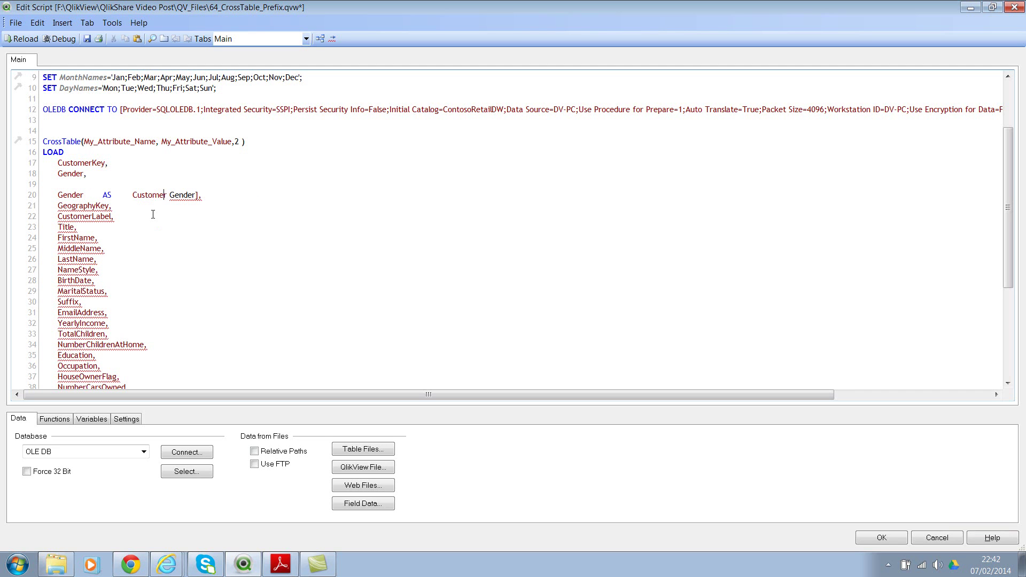
type("[")
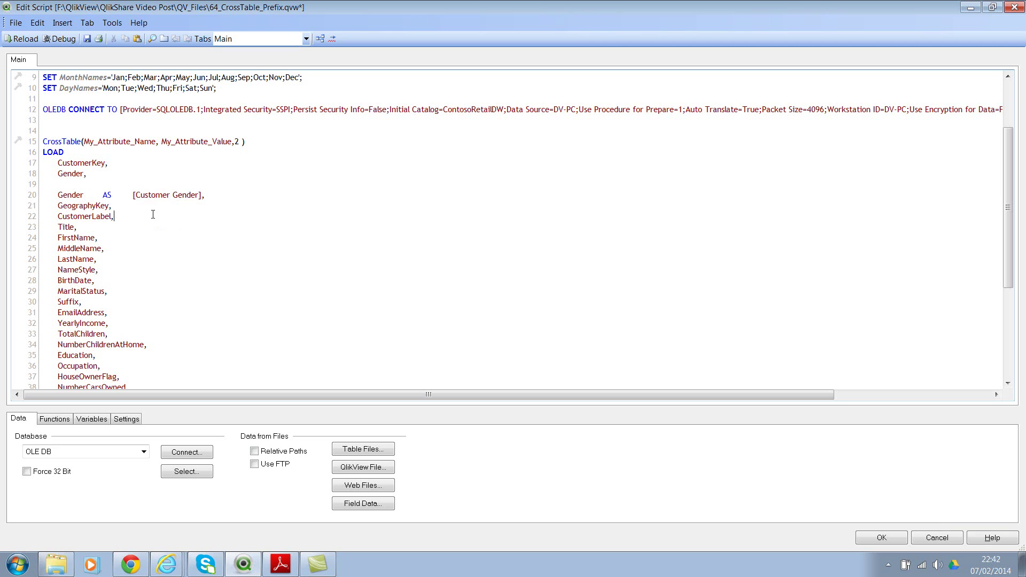
key("ctrl+r")
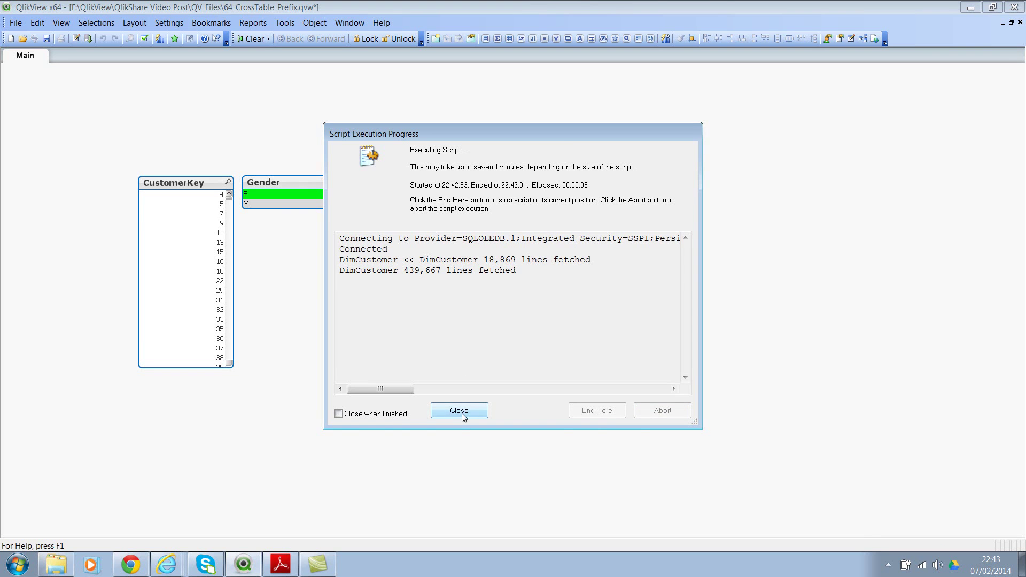
- Dismiss the progress report, accept Sheet Properties, and select the table's first row
left_click(462, 412)
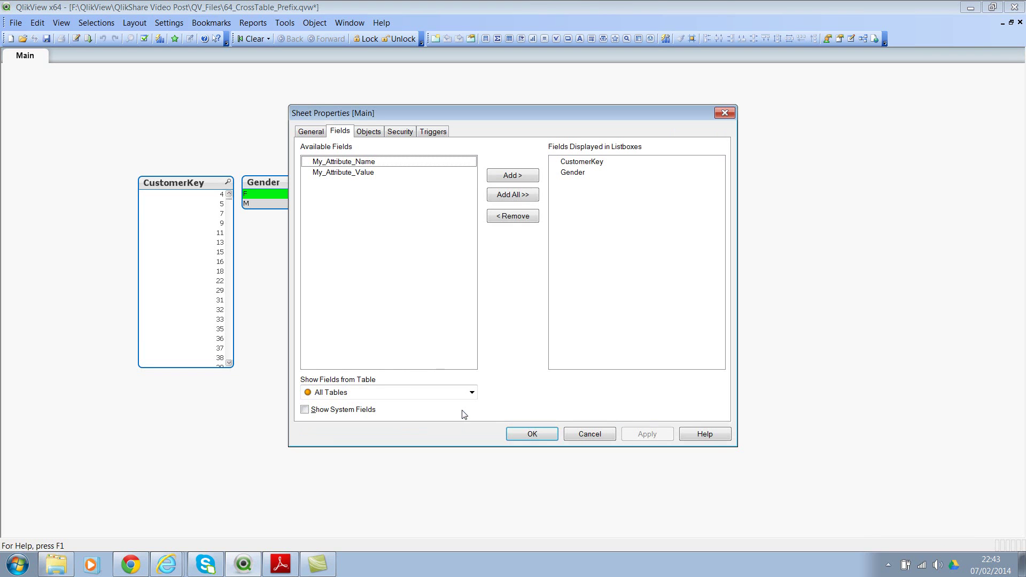
left_click(528, 434)
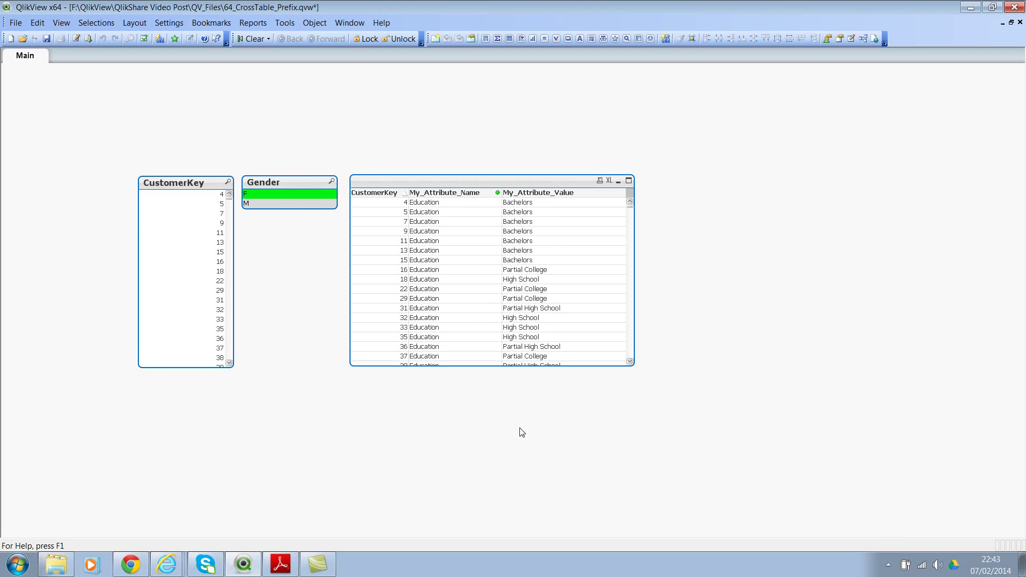
left_click(449, 202)
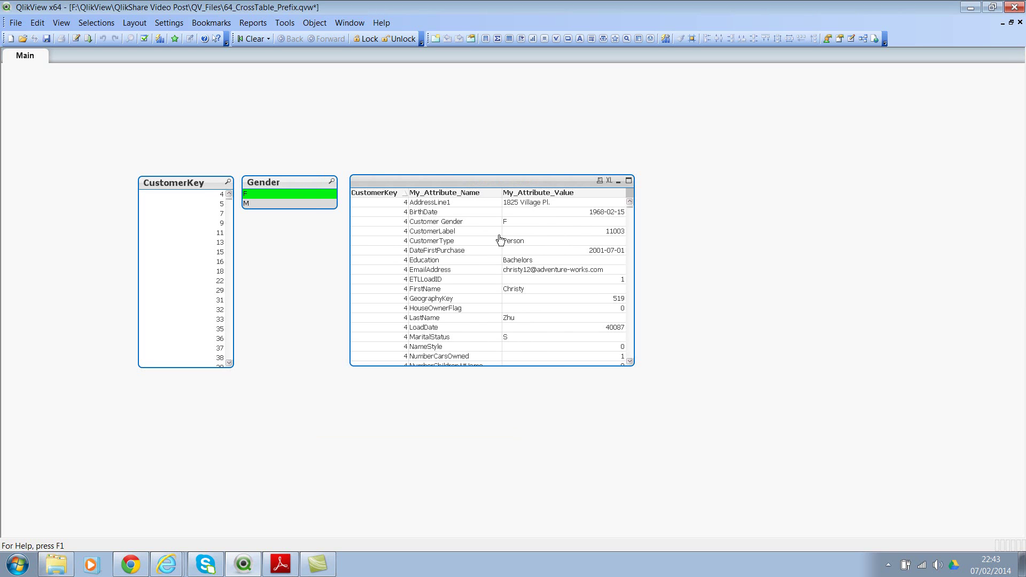
left_click_drag(631, 213, 653, 213)
- Add a new list box for the My_Attribute_Name field to the sheet
right_click(717, 224)
mouse_move(747, 259)
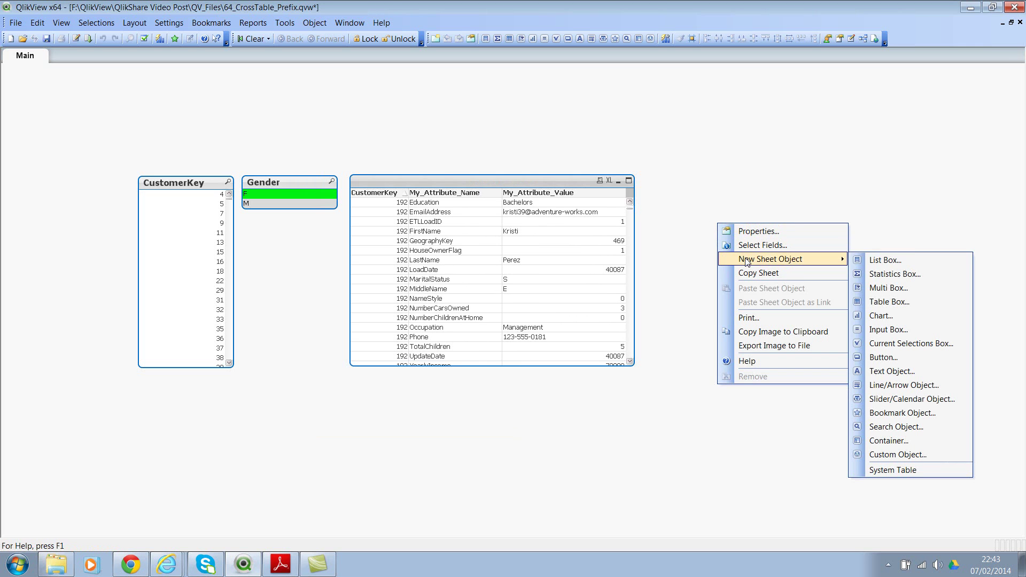
left_click(907, 258)
left_click(418, 198)
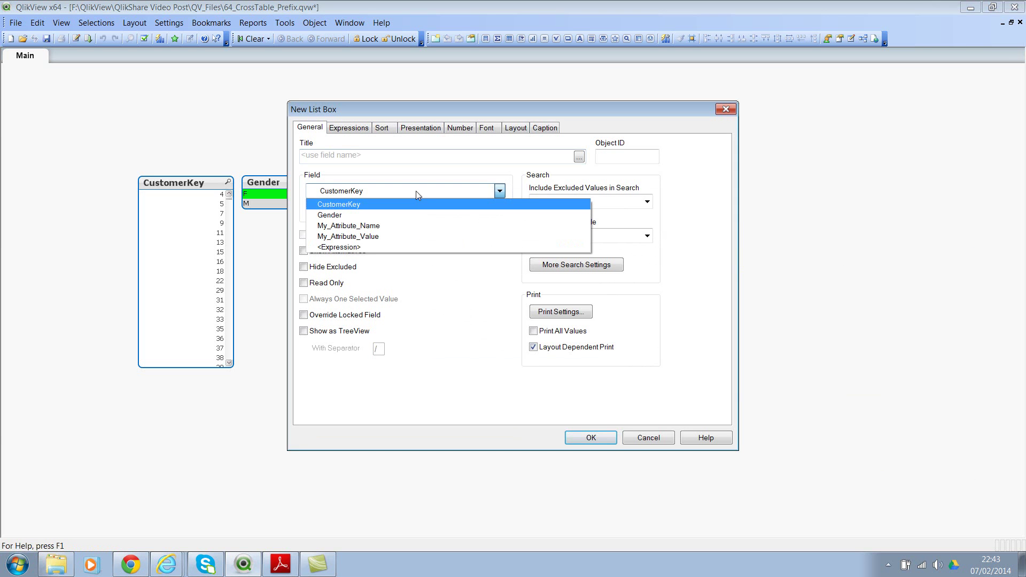
left_click(411, 231)
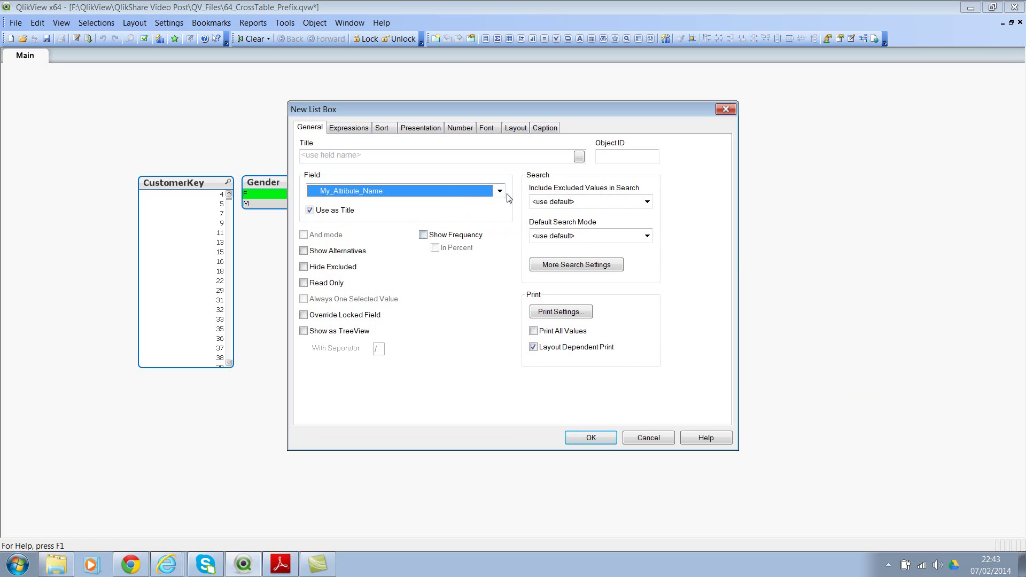
left_click(591, 437)
- Select Customer Gender in the attribute name list and clear the F gender selection
left_click(809, 230)
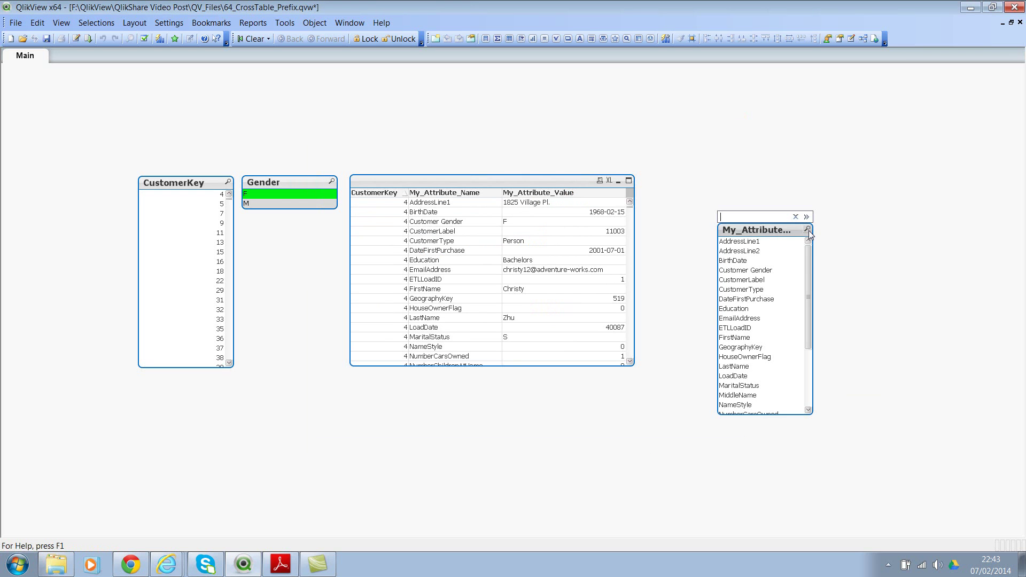
left_click(761, 272)
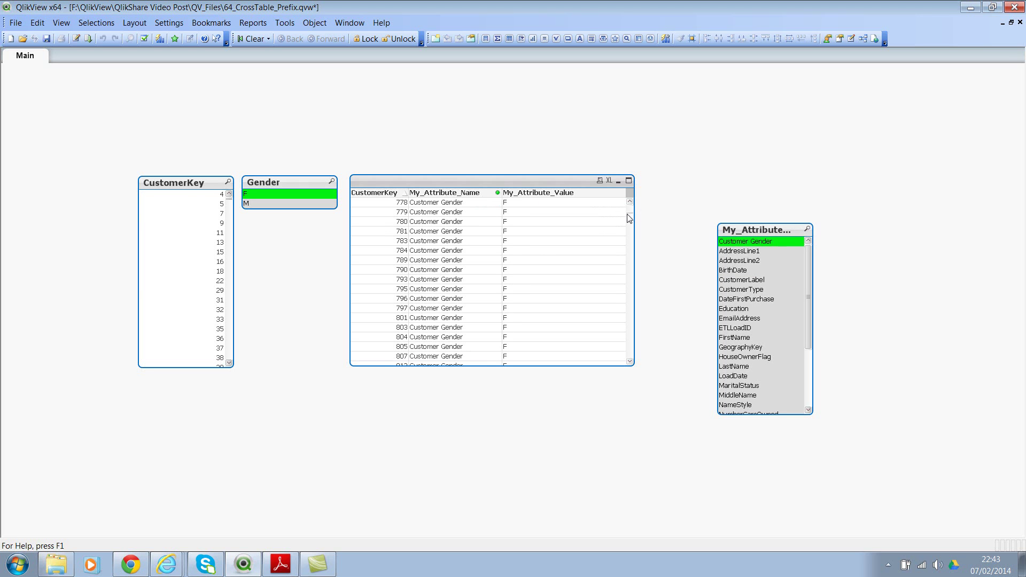
left_click_drag(633, 217, 630, 231)
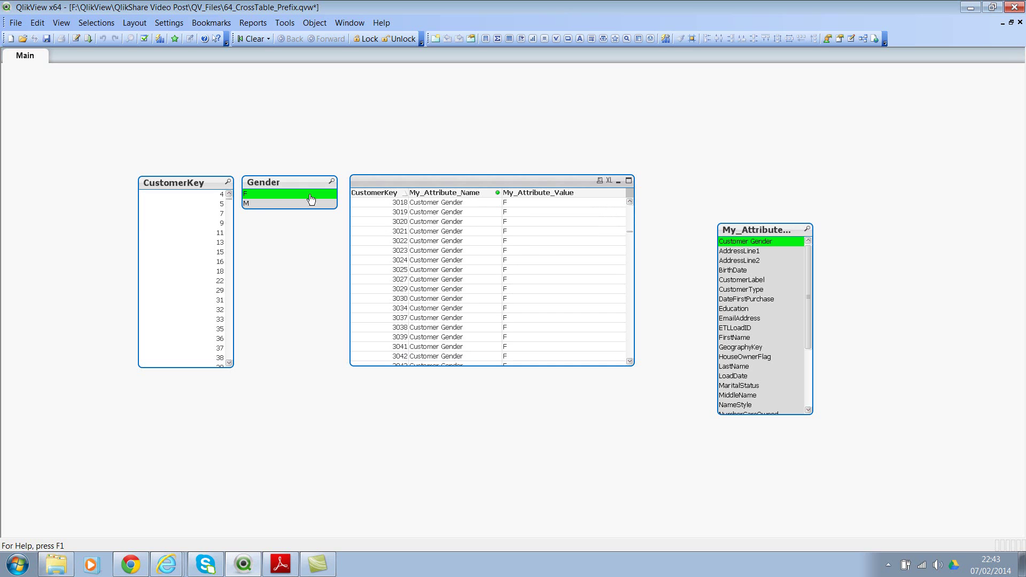
left_click(265, 196)
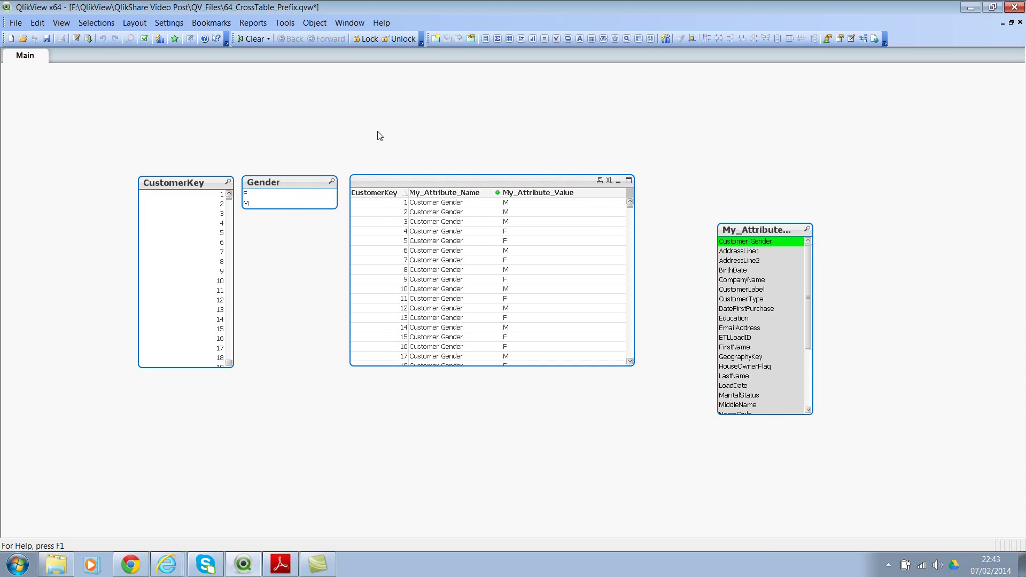
key("ctrl+e")
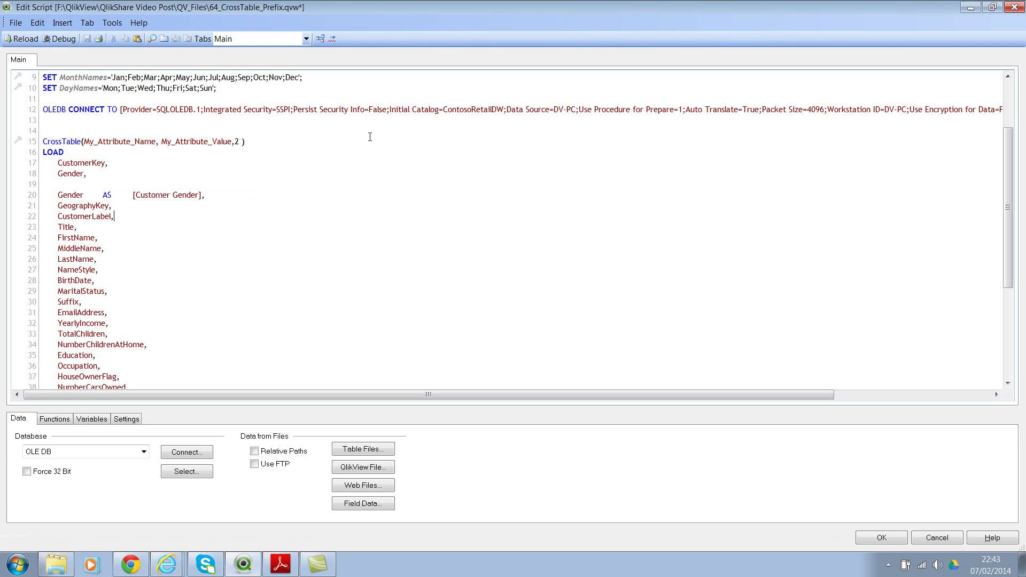
key("Right")
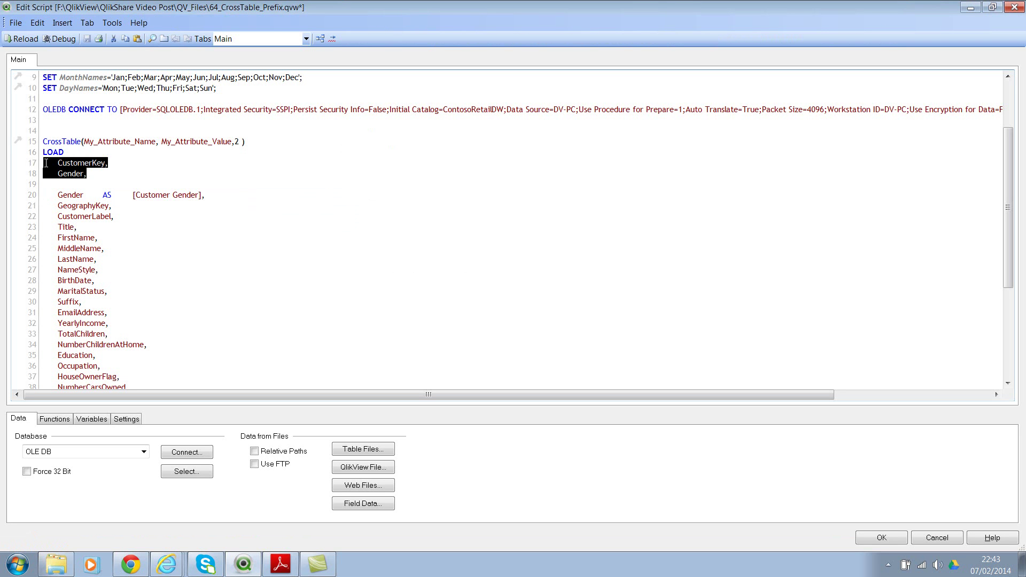
left_click_drag(44, 184, 97, 279)
left_click(193, 282)
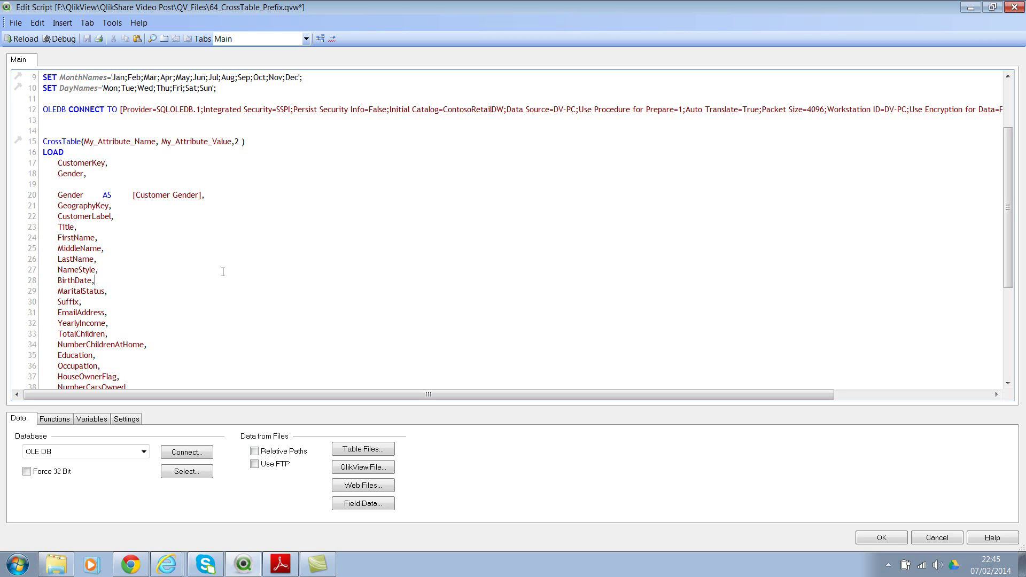
left_click(873, 539)
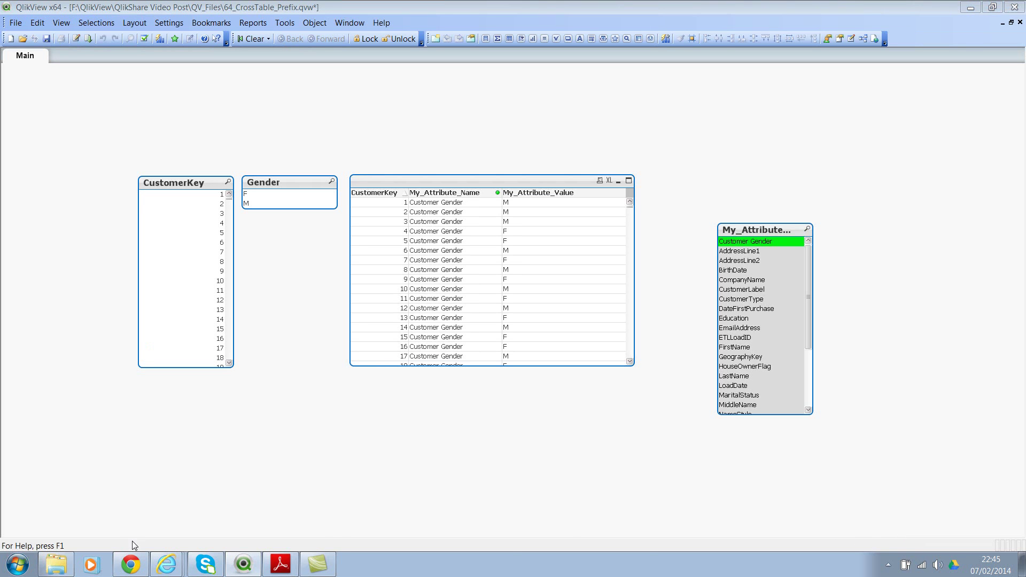
- Answer the QQotD 122 poll on the QlikShare page with DSC
left_click(130, 564)
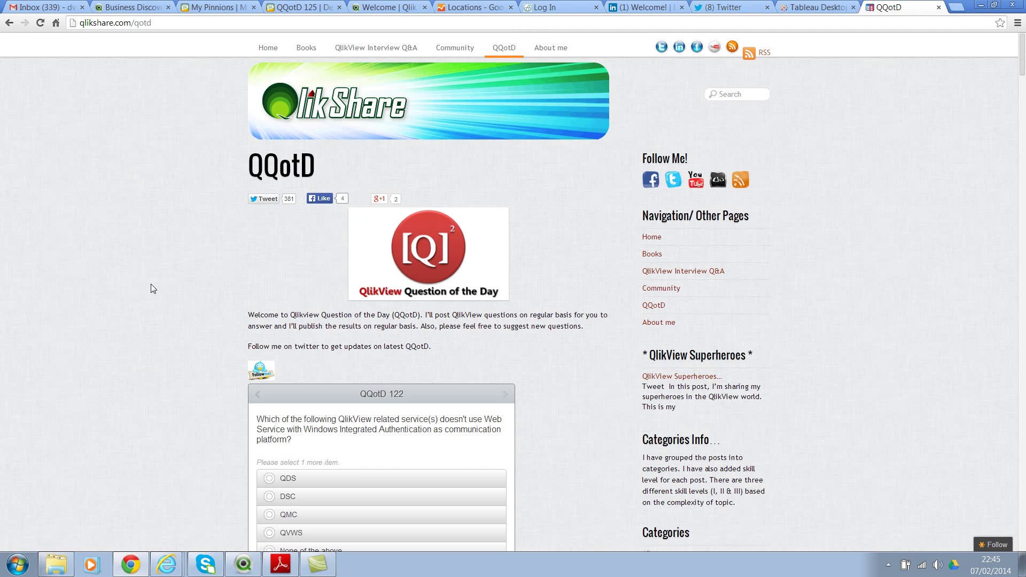
scroll(335, 296, "down", 2)
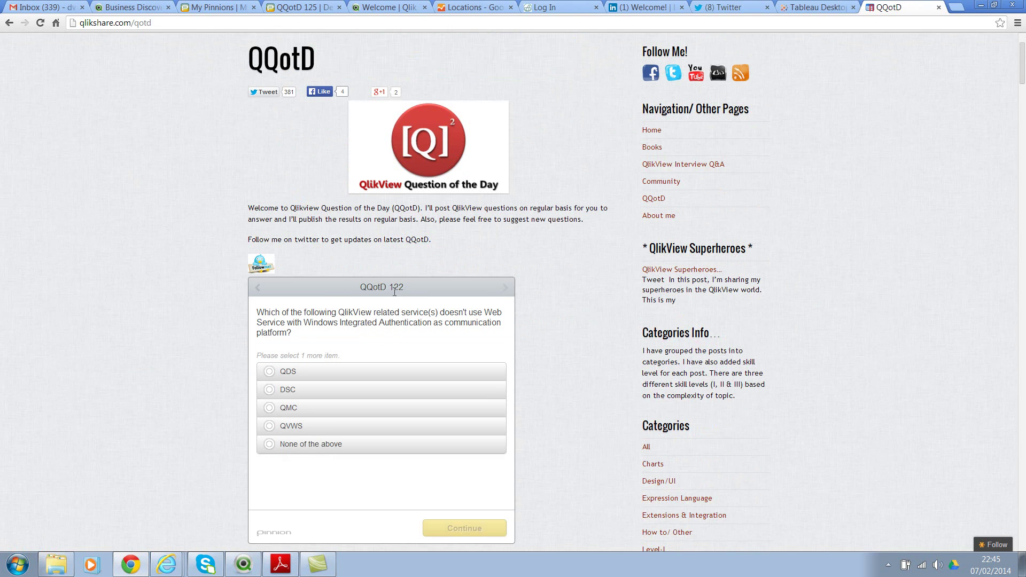
scroll(387, 291, "down", 1)
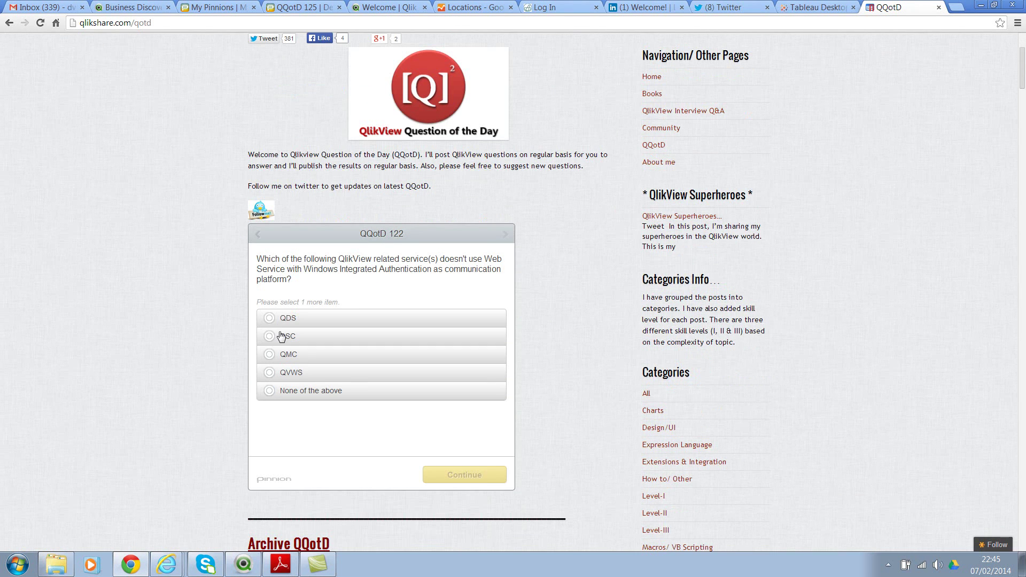
left_click(271, 320)
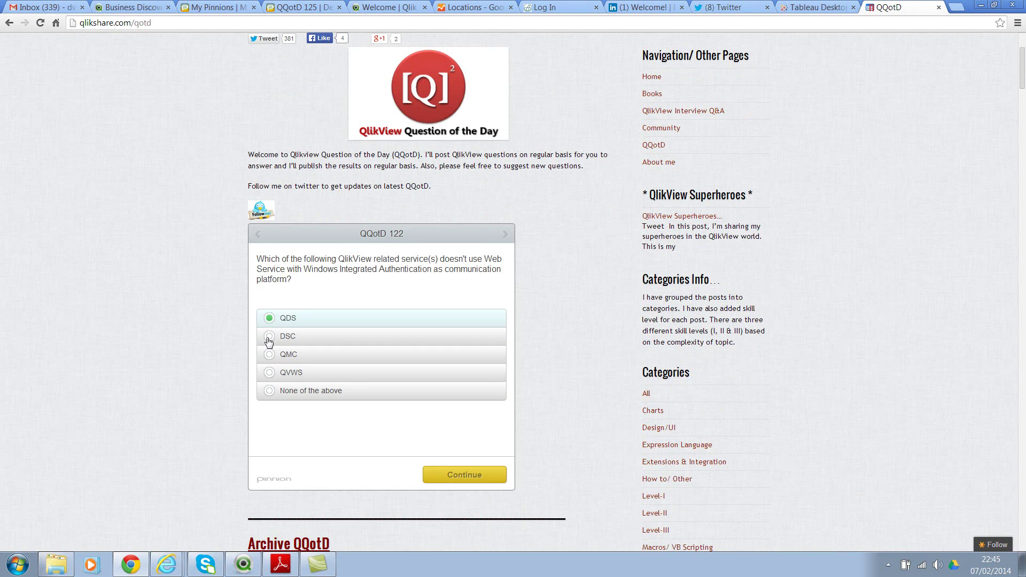
left_click(266, 337)
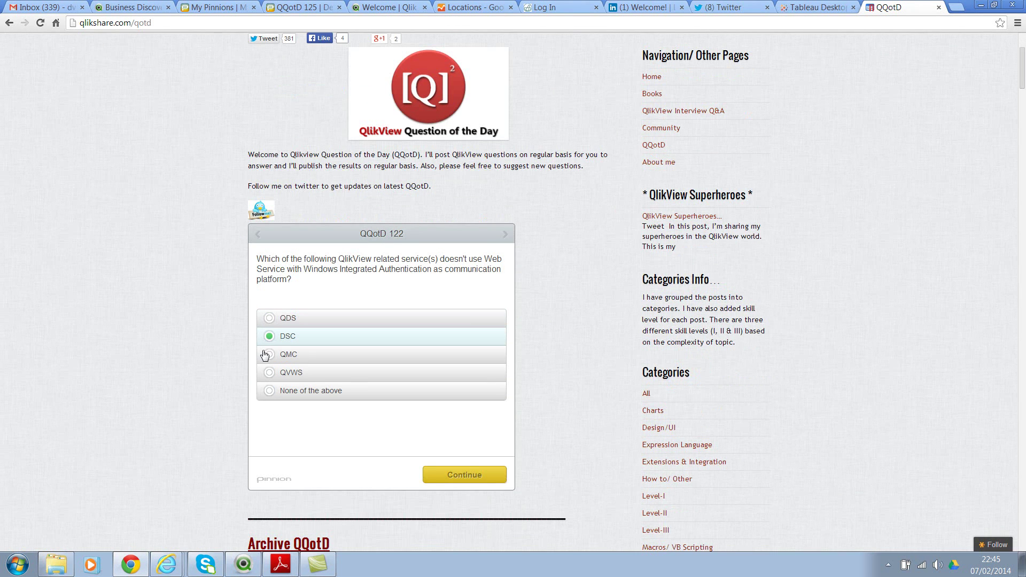
scroll(341, 332, "down", 3)
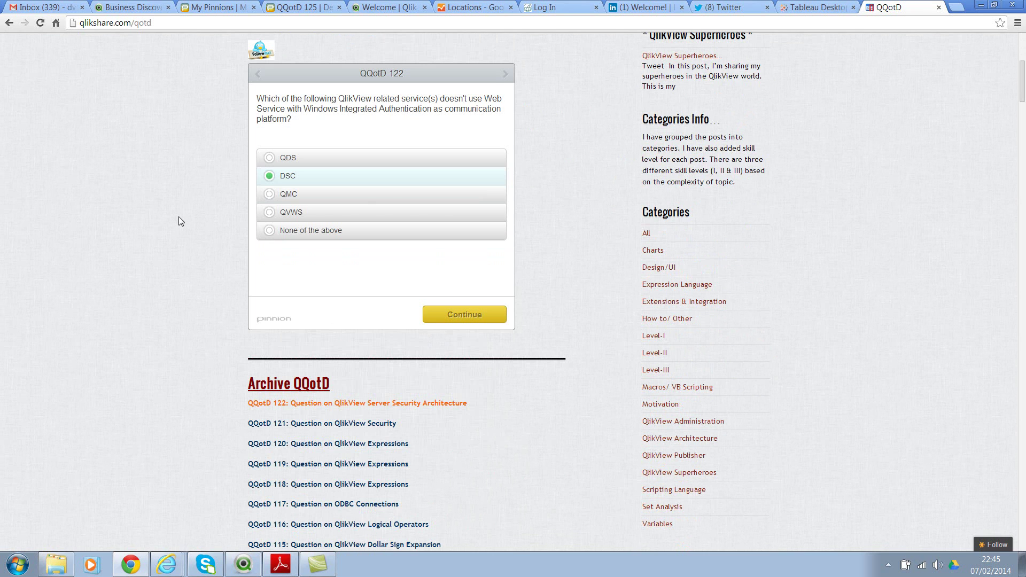
scroll(262, 368, "down", 7)
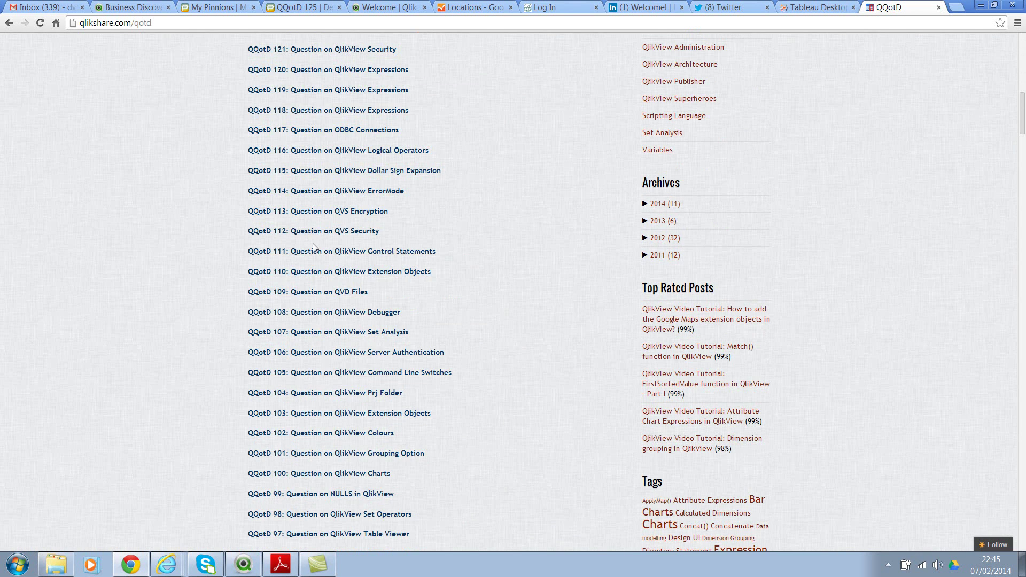
scroll(315, 248, "up", 8)
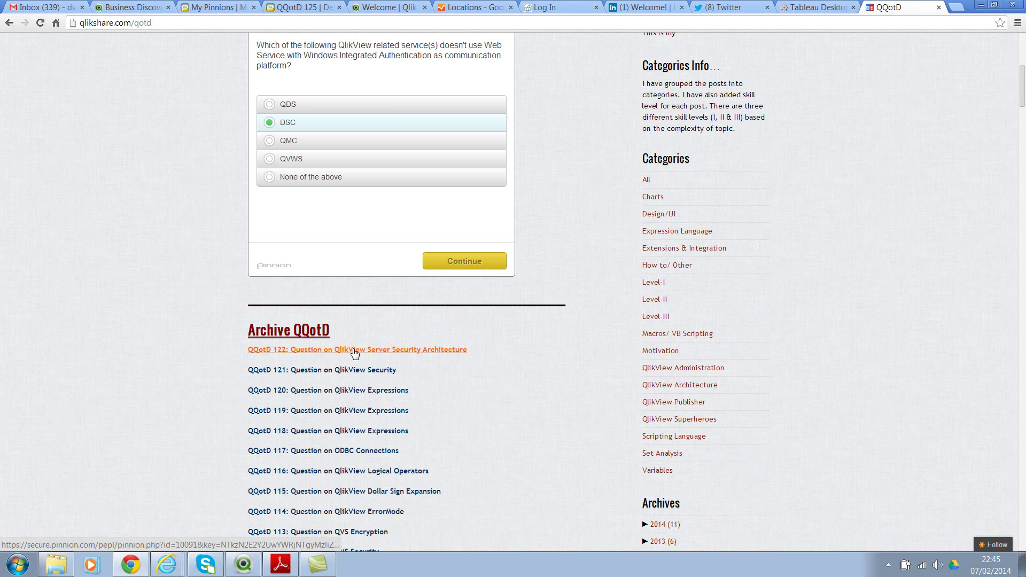